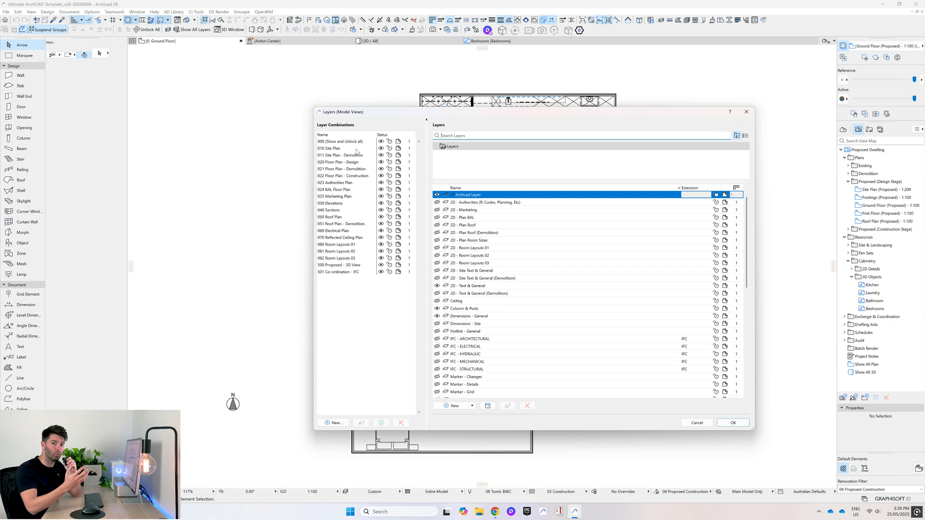
Close the layer settings and view the A1 Coverpage and A3 Coverpage master layouts in the layout book
left_click(746, 112)
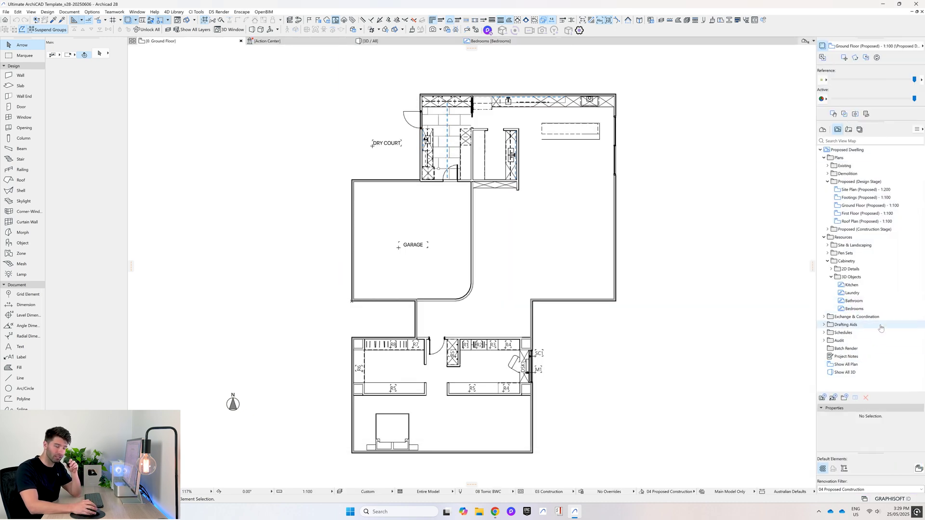
left_click(849, 129)
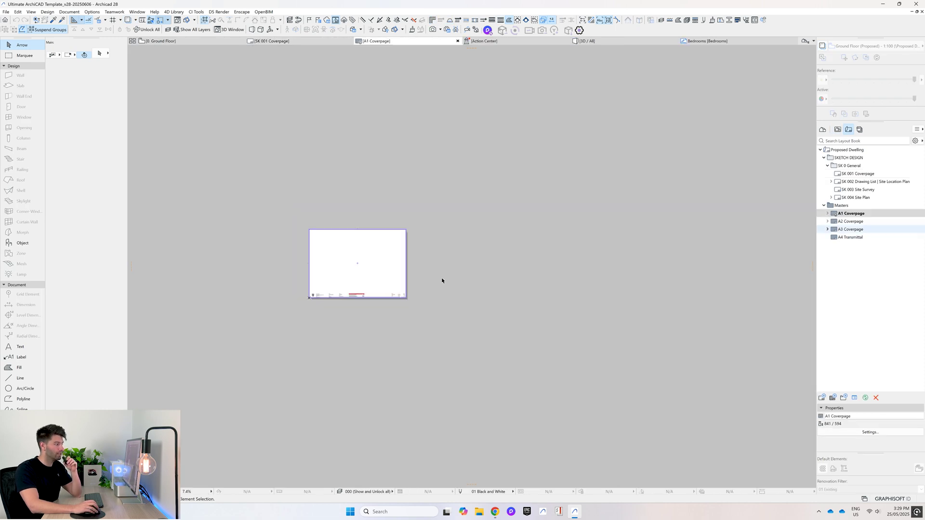
scroll(367, 279, "up", 4)
middle_click_drag(340, 285, 474, 300)
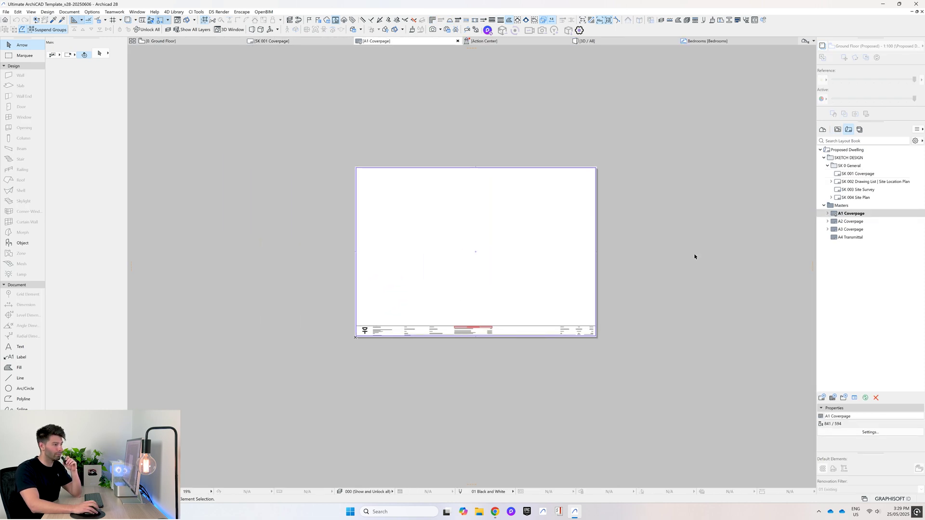
double_click(852, 229)
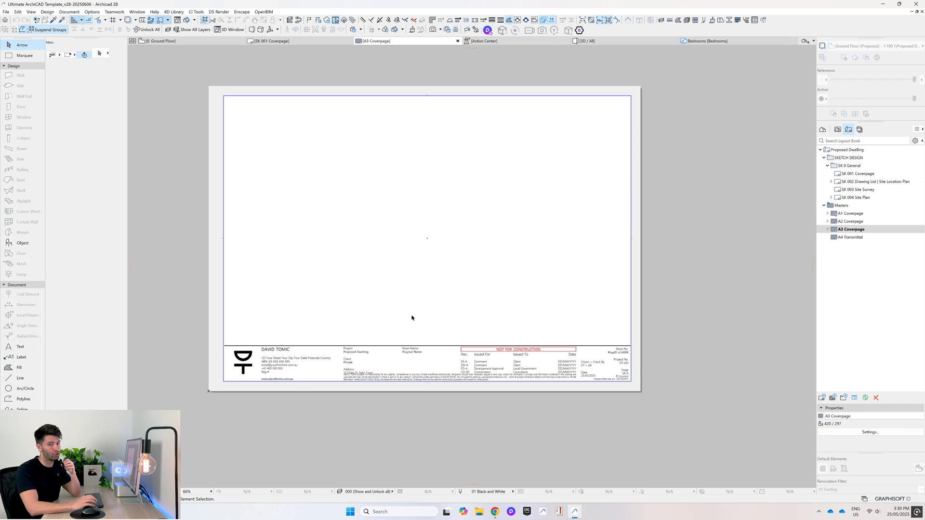
Open the Library Manager to review the project's loaded libraries, and close it without changes
left_click(6, 12)
mouse_move(46, 122)
left_click(94, 120)
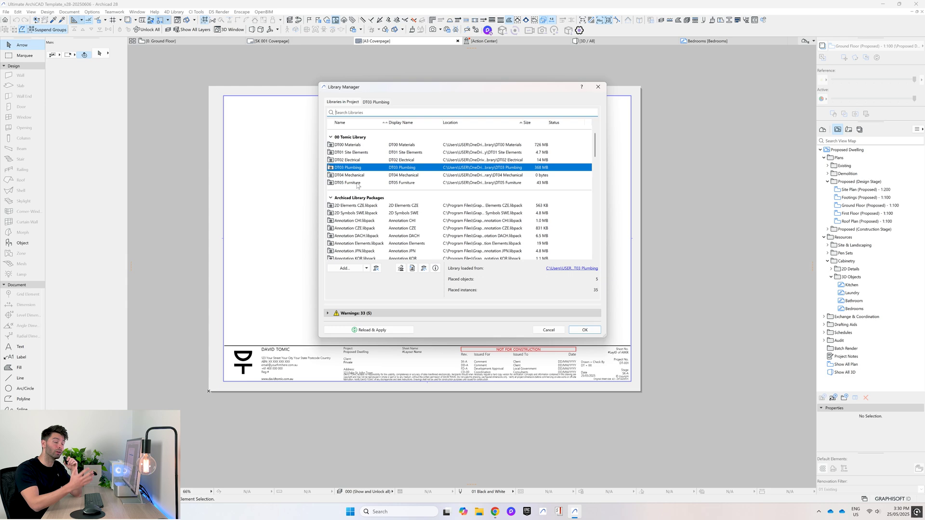
left_click(598, 86)
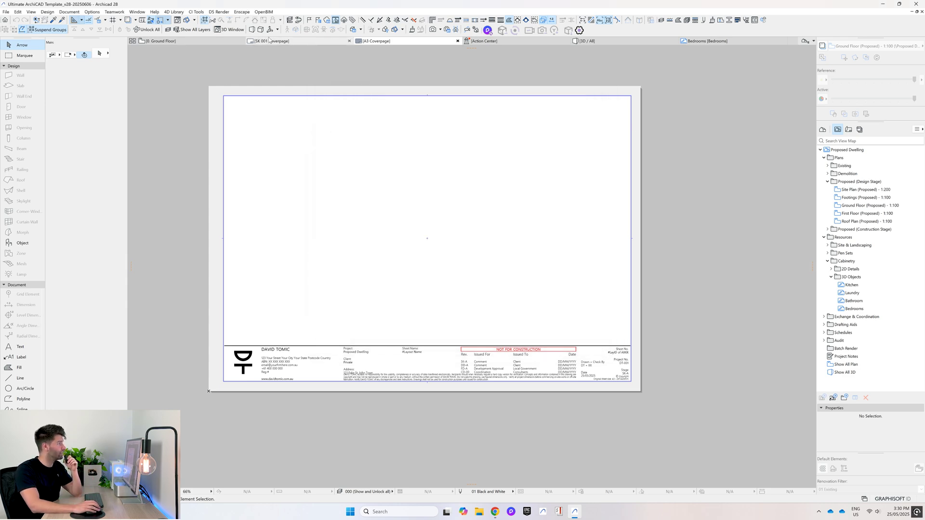
Open the Surfaces settings and preview the Ambassador Stone Cascata surface in the DT - Porcelain Slabs folder
key("ctrl+alt+s")
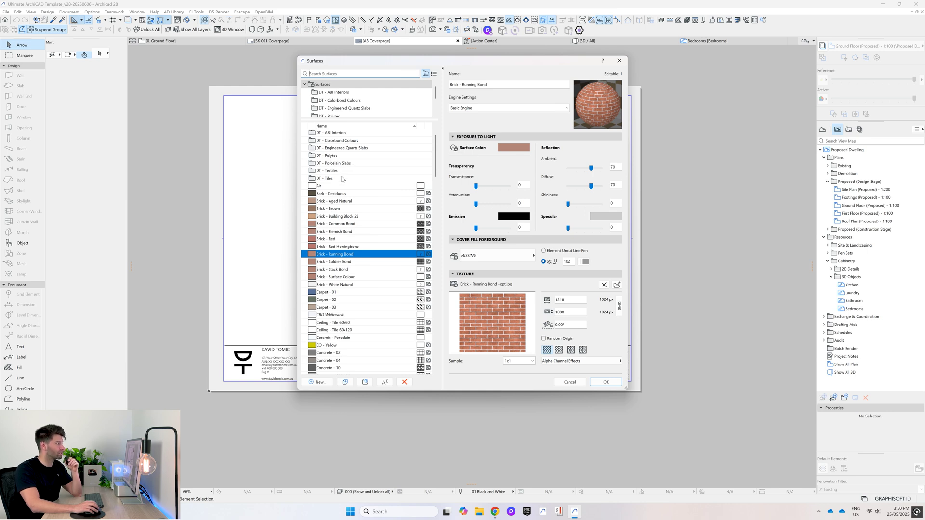
left_click(356, 164)
double_click(357, 164)
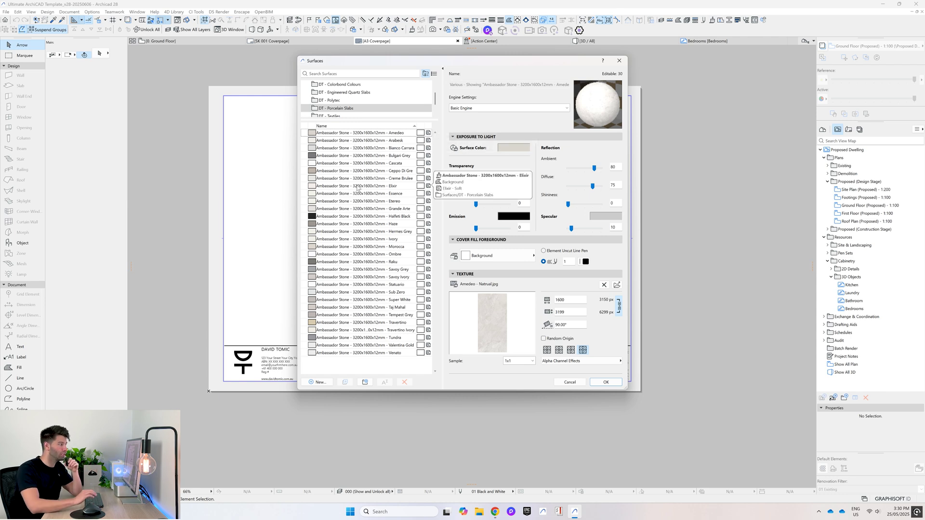
left_click(381, 164)
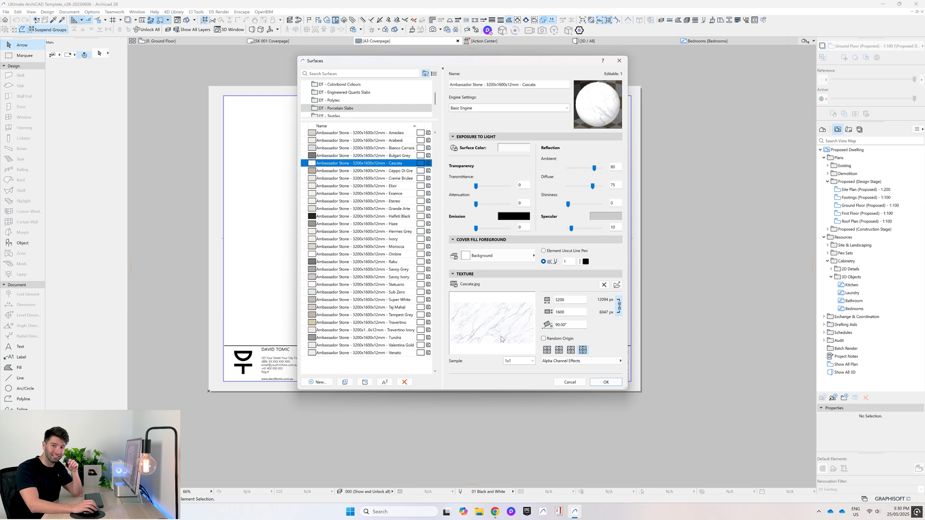
Browse the DT - Engineered Quartz Slabs folder and preview several surfaces, including Crystal, Sugar Rush and Valour
scroll(348, 104, "up", 1)
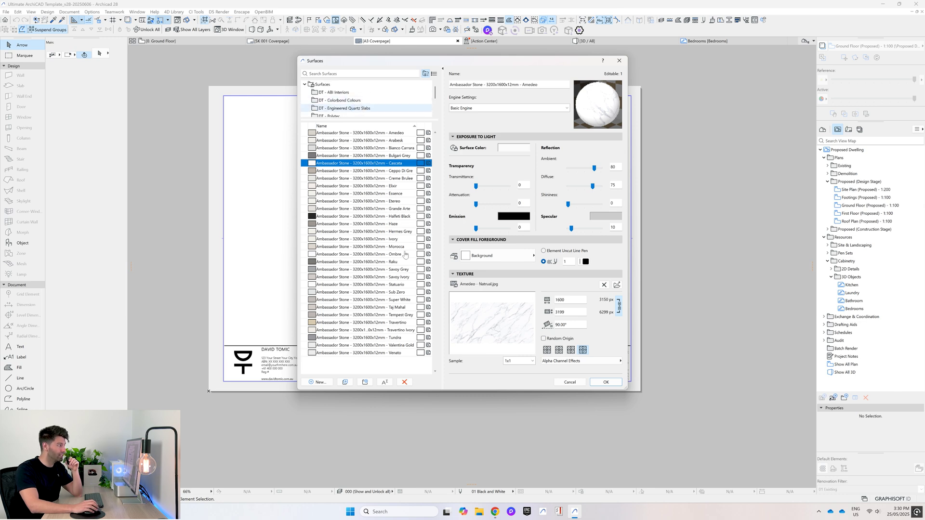
left_click(359, 108)
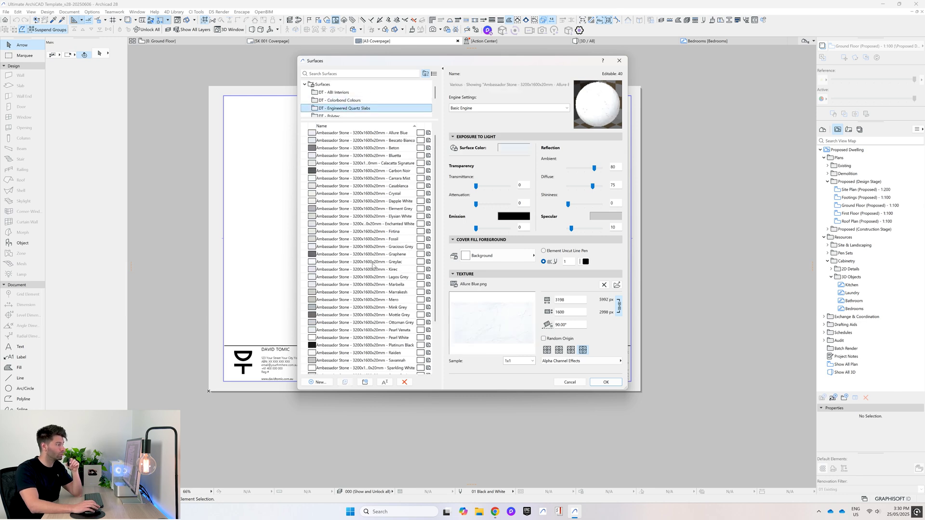
left_click(372, 262)
left_click(395, 315)
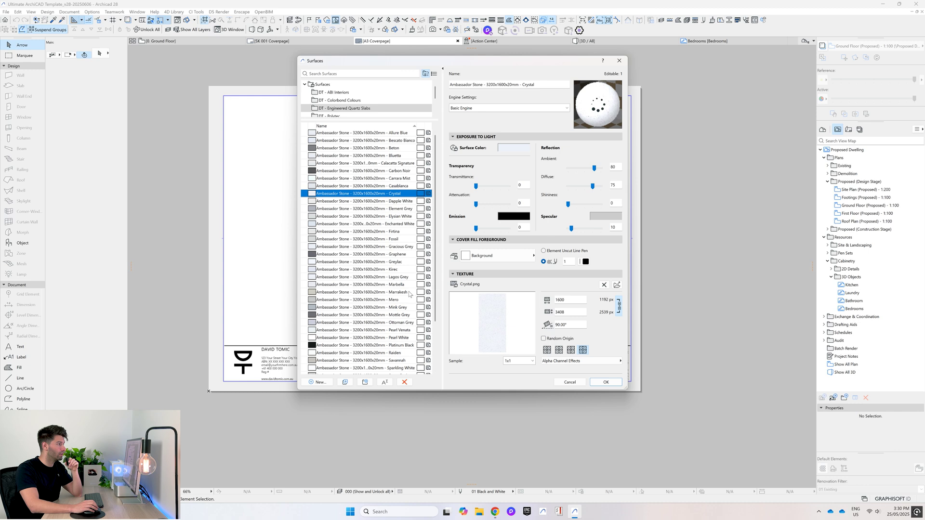
scroll(390, 325, "down", 3)
left_click(369, 316)
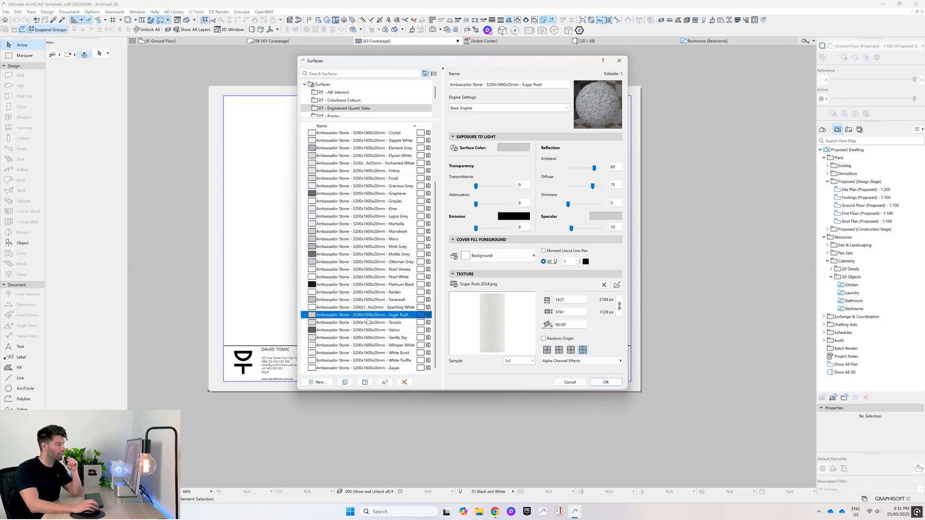
left_click(376, 330)
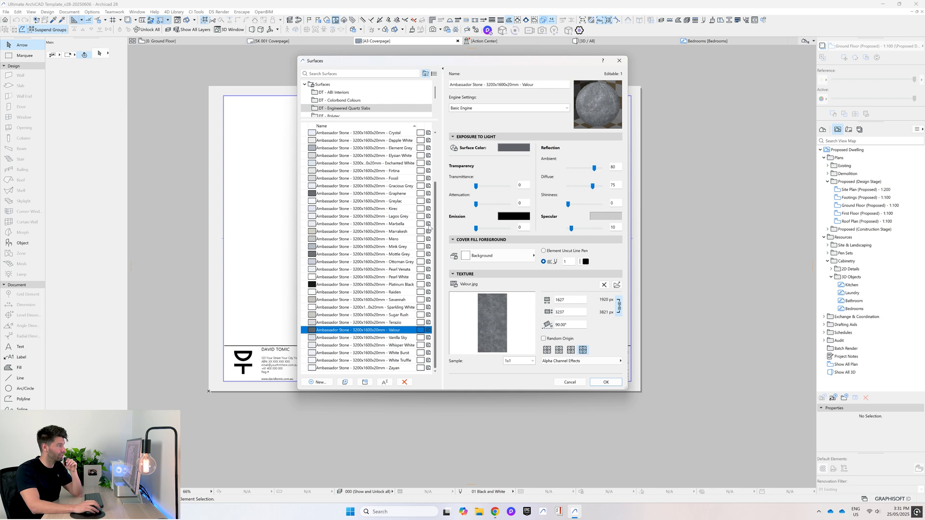
Return to the DT - Porcelain Slabs folder and preview the Super White and Taj Mahal surfaces
scroll(382, 105, "down", 1)
left_click(363, 103)
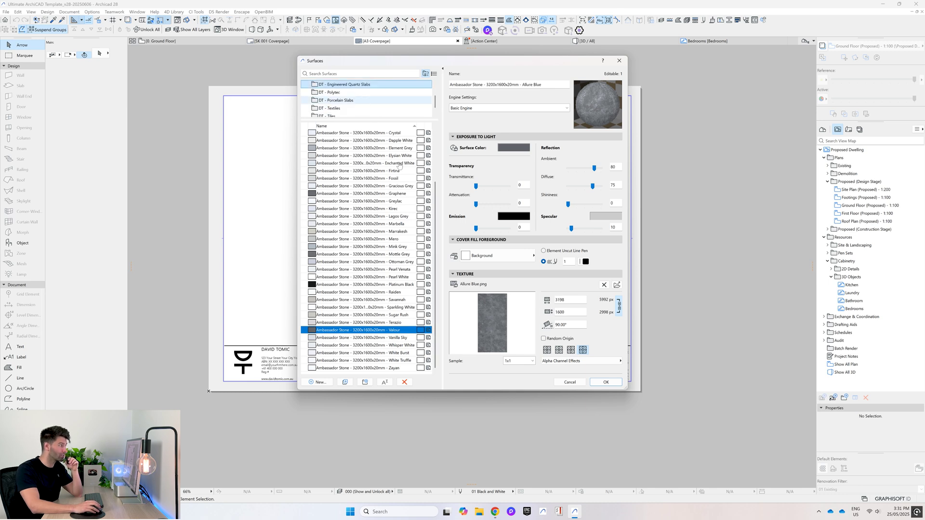
left_click(362, 100)
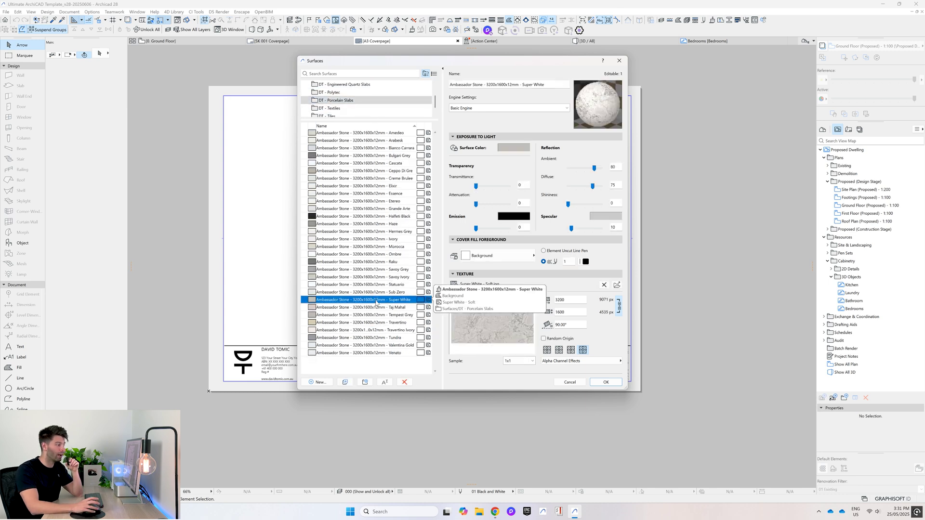
left_click(373, 308)
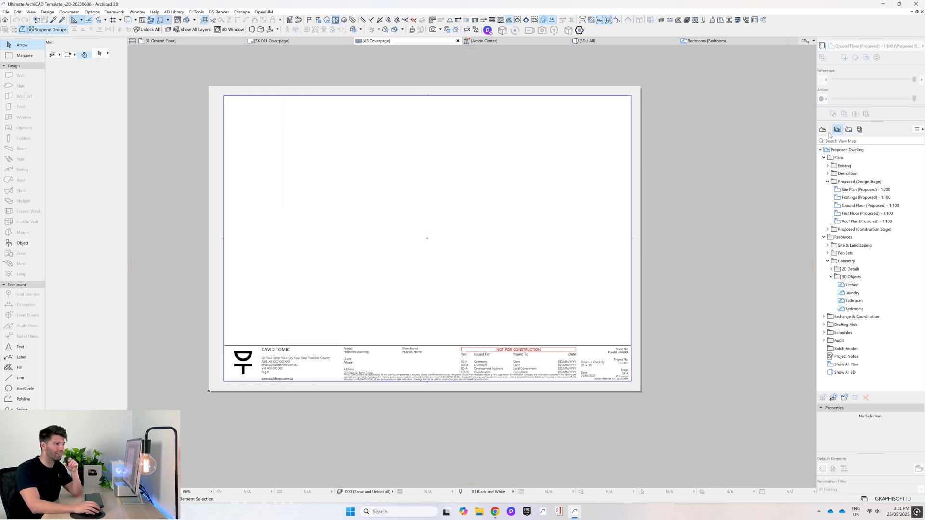
View the Kitchen, Laundry, Bathroom and Bedrooms sheets among the 3D cabinetry objects in the view map
left_click(824, 130)
left_click(835, 129)
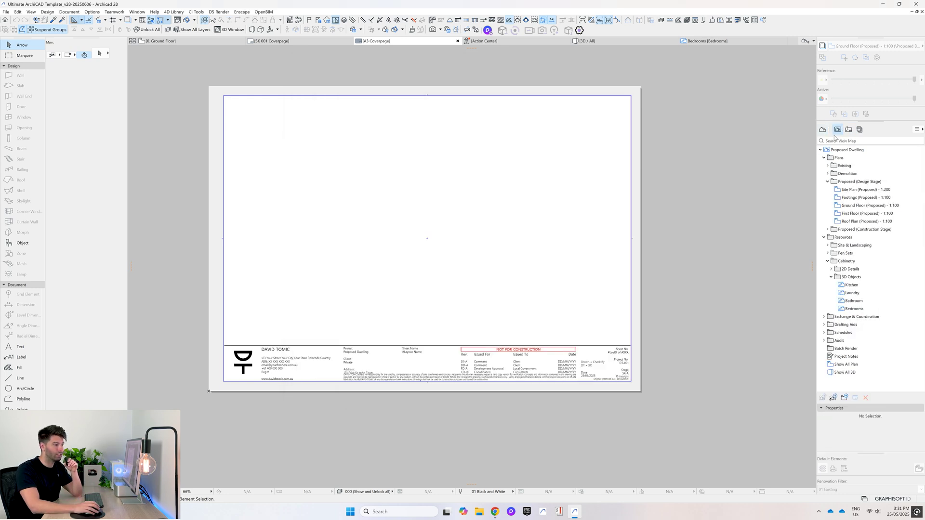
double_click(851, 285)
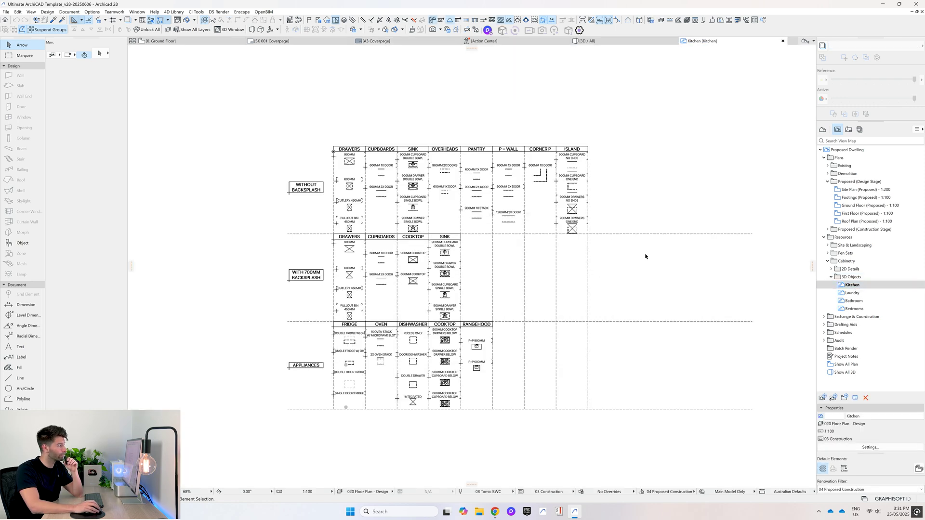
double_click(852, 293)
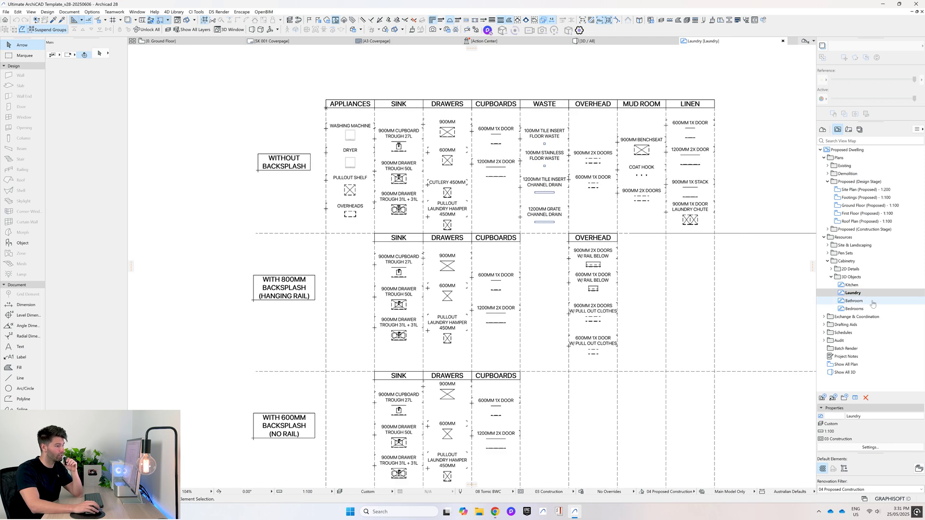
double_click(853, 301)
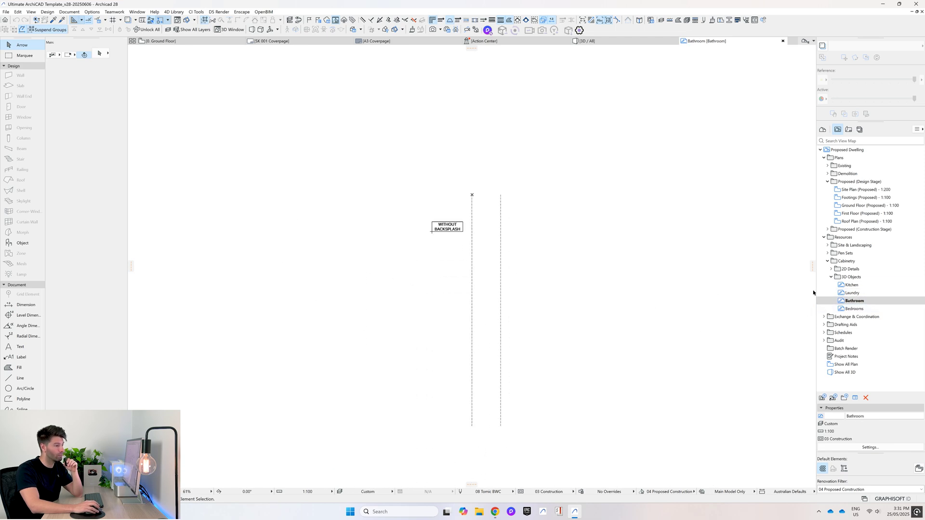
double_click(855, 309)
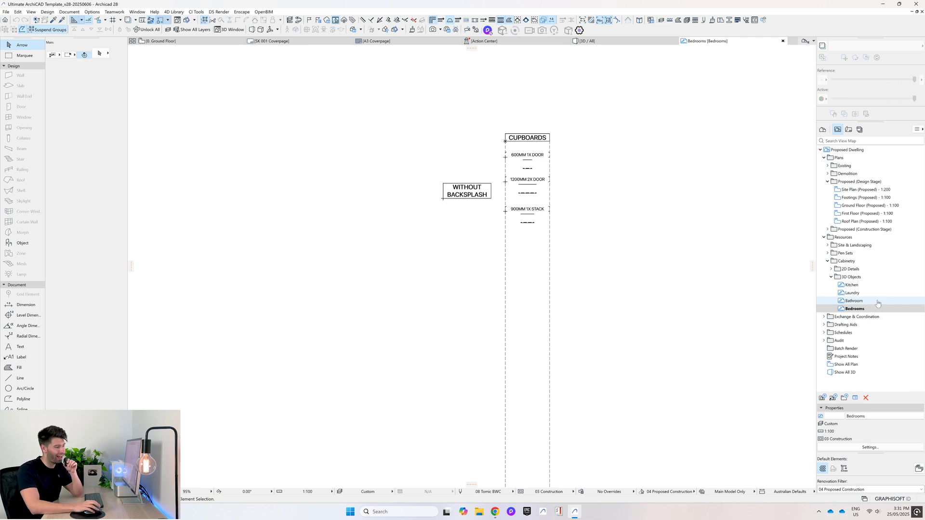
Expand the cabinetry 2D Details folder and its Benchtops, Base Cabinetry, Overhead Cabinetry, Cabinetry Hardware and Plumbing subfolders to review their details
left_click(830, 269)
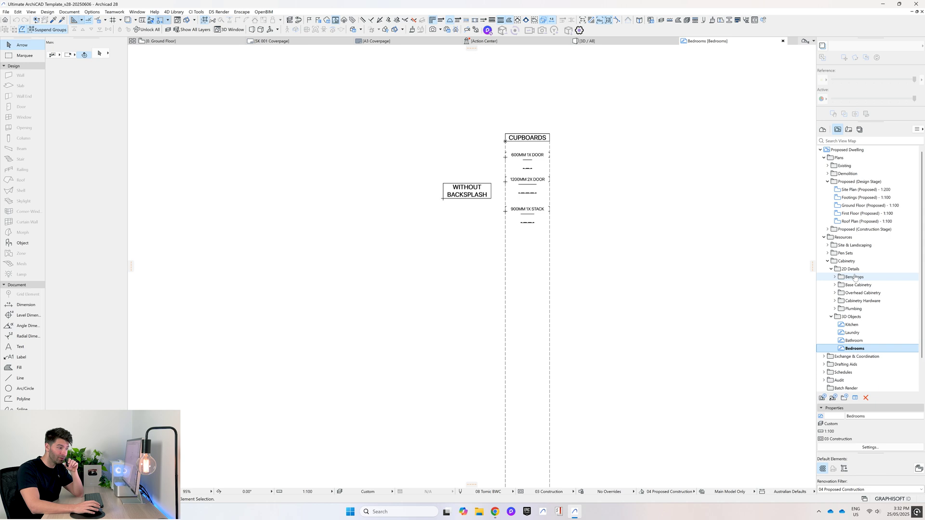
left_click(835, 309)
left_click(835, 301)
left_click(834, 292)
left_click(835, 285)
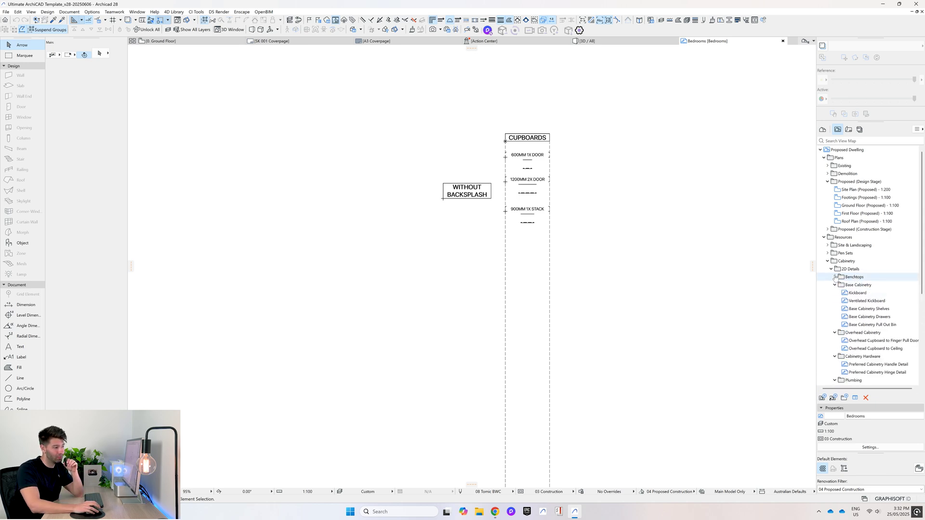
left_click(835, 277)
scroll(872, 302, "down", 3)
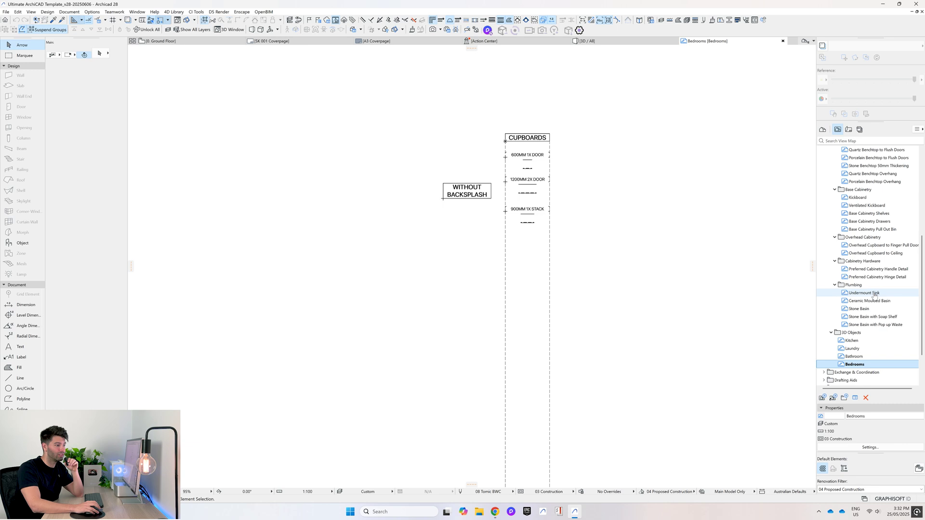
View the Undermount Sink, Base Cabinetry Shelves, Quartz Benchtop Overhang and Stone Benchtop 100mm Thickening details
double_click(865, 293)
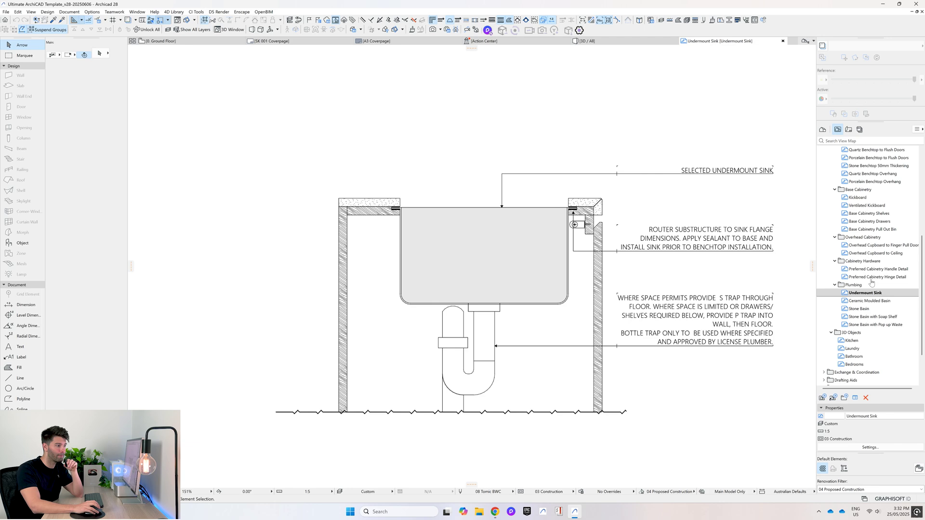
double_click(870, 213)
double_click(874, 174)
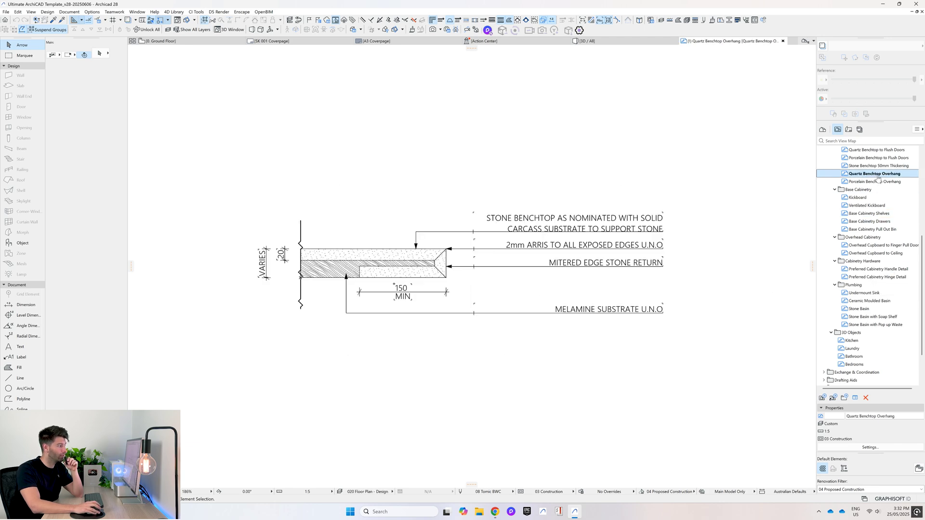
scroll(878, 178, "up", 3)
double_click(877, 175)
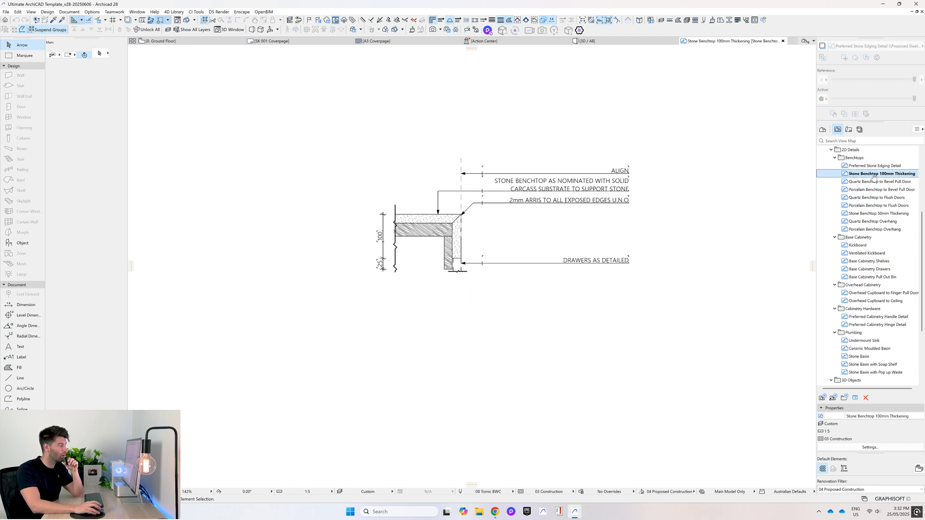
View the Stone Basin with Soap Shelf and Ventilated Kickboard details
scroll(877, 320, "down", 1)
double_click(874, 341)
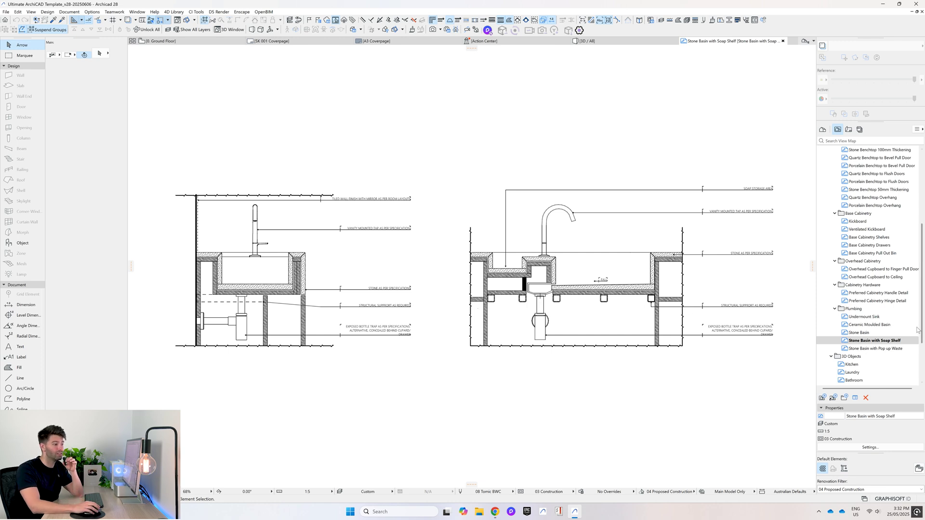
double_click(867, 229)
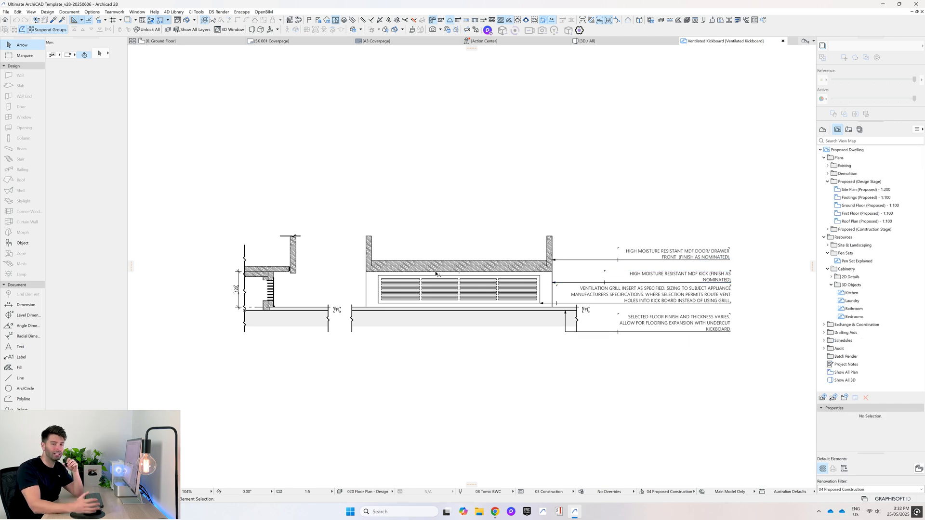
scroll(429, 289, "up", 3)
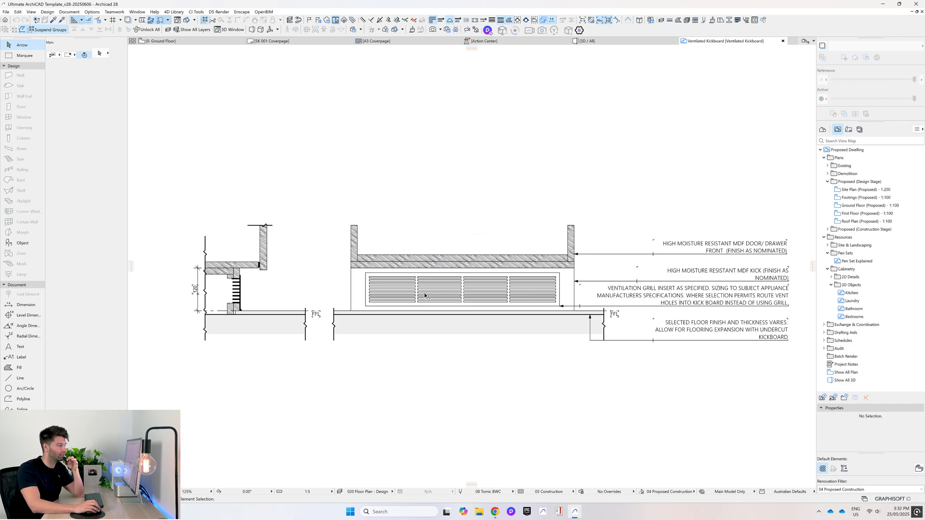
Open the Pen Set Explained sheet and examine its chart of pen index numbers by element and material
double_click(853, 261)
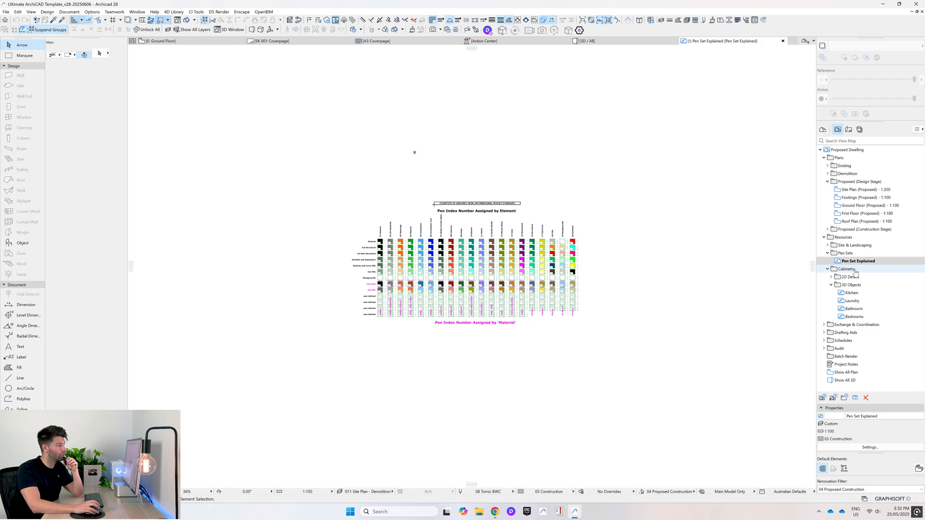
middle_click_drag(587, 296, 550, 270)
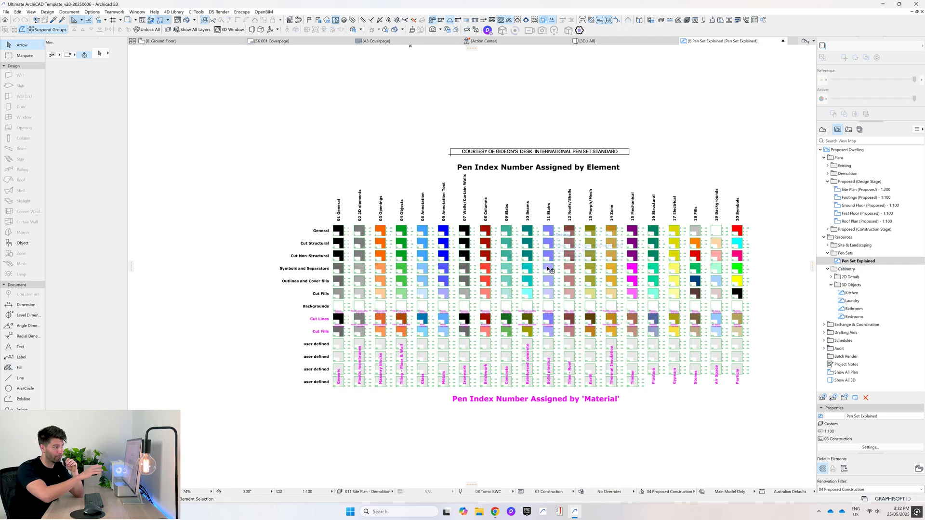
left_click(550, 270)
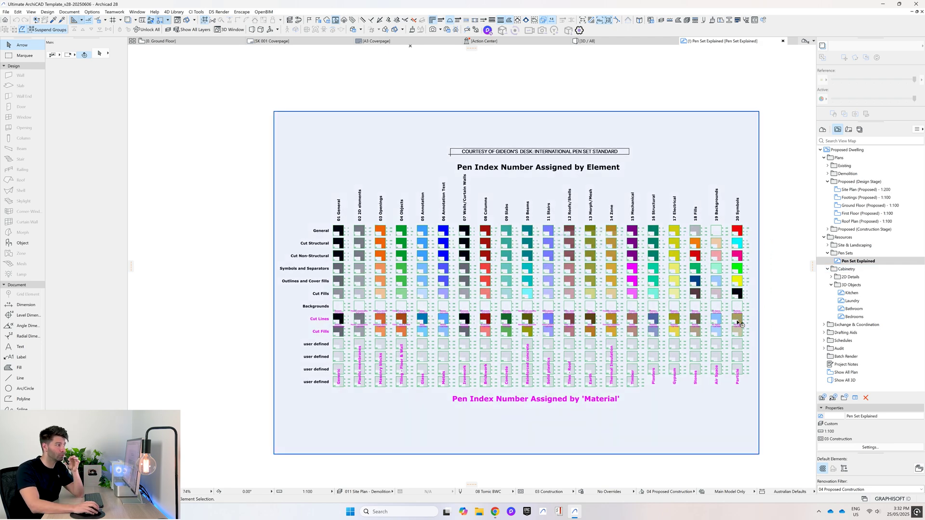
left_click(779, 315)
scroll(779, 316, "up", 1)
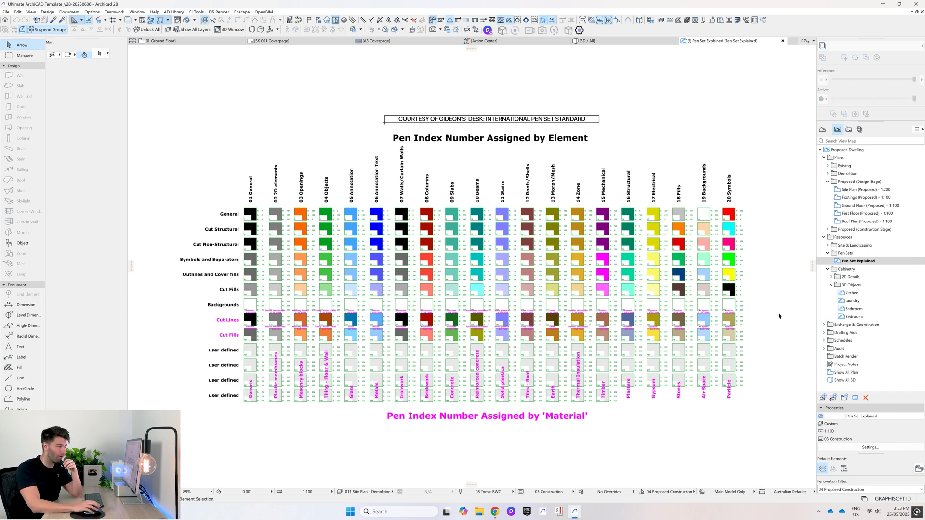
Compare the 09 Tomic International Colour and 08 Tomic BWC pen sets in the model view pen settings, leaving them unchanged
left_click(488, 491)
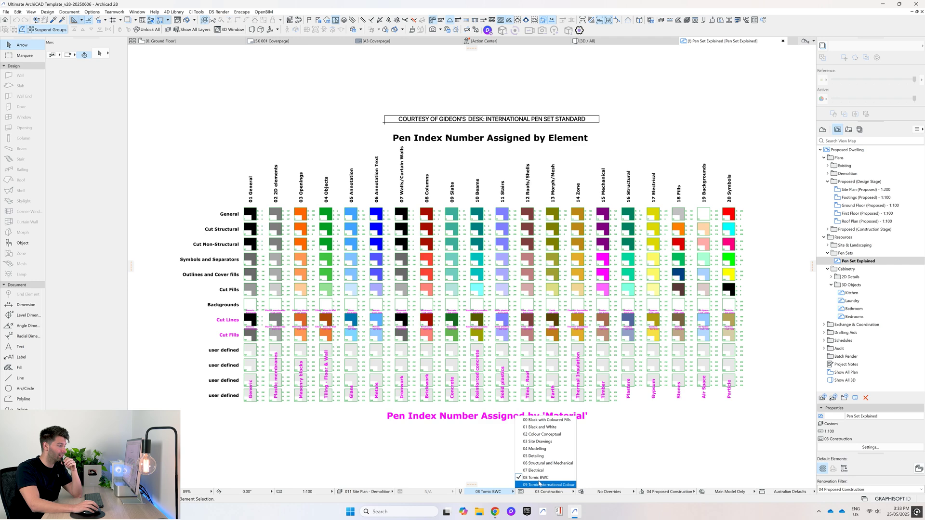
left_click(457, 491)
scroll(463, 182, "down", 2)
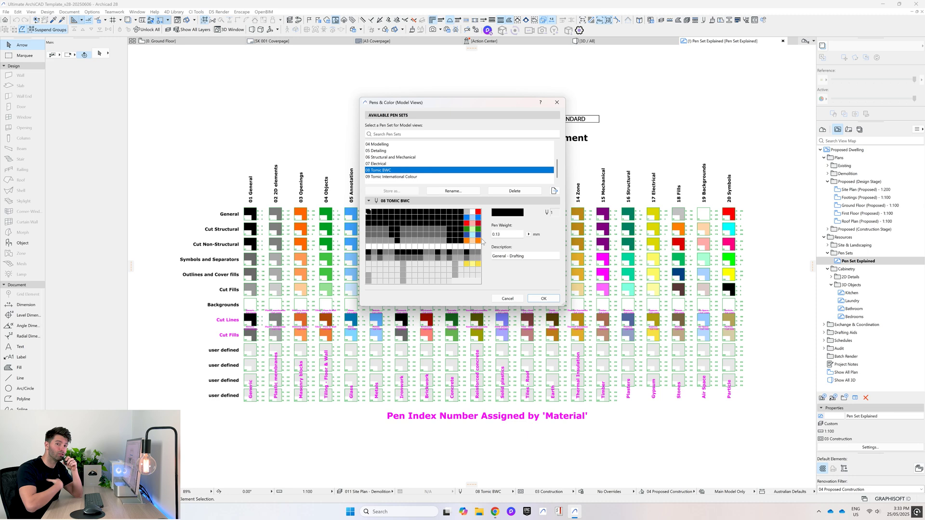
left_click(400, 177)
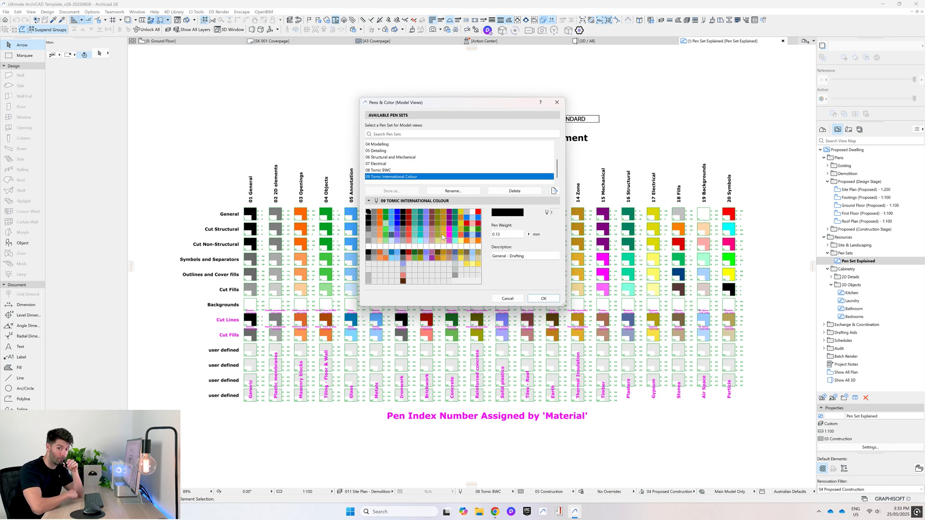
left_click(447, 170)
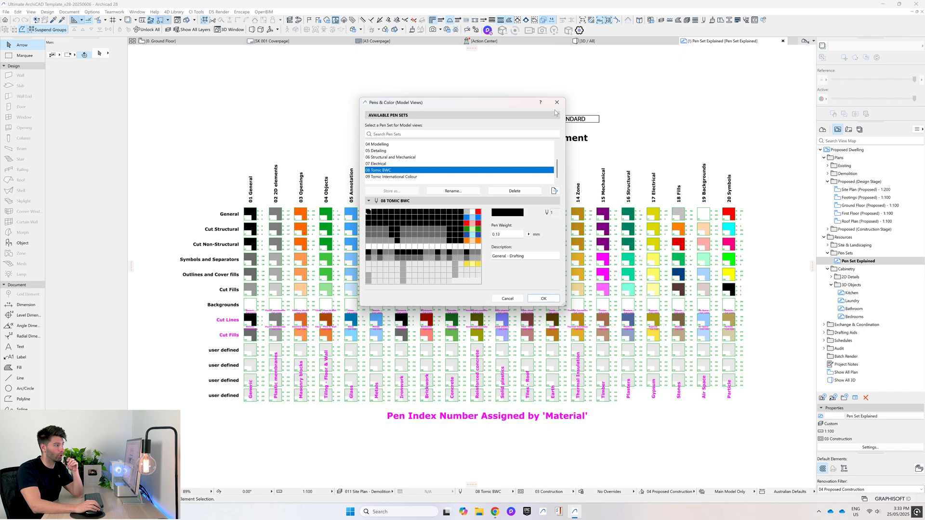
left_click(557, 103)
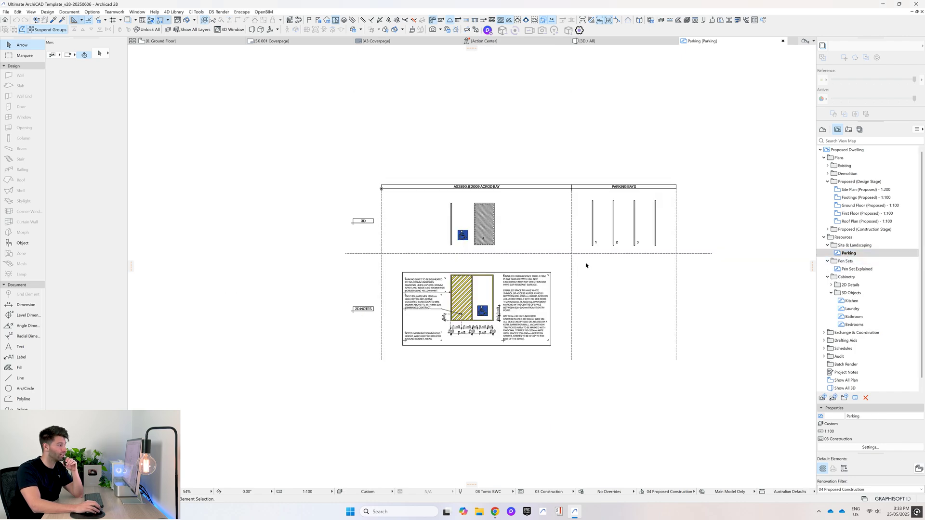
Open the Parking sheet under Site & Landscaping and examine the accessible bay's dimensions and 2D notes
scroll(491, 319, "up", 5)
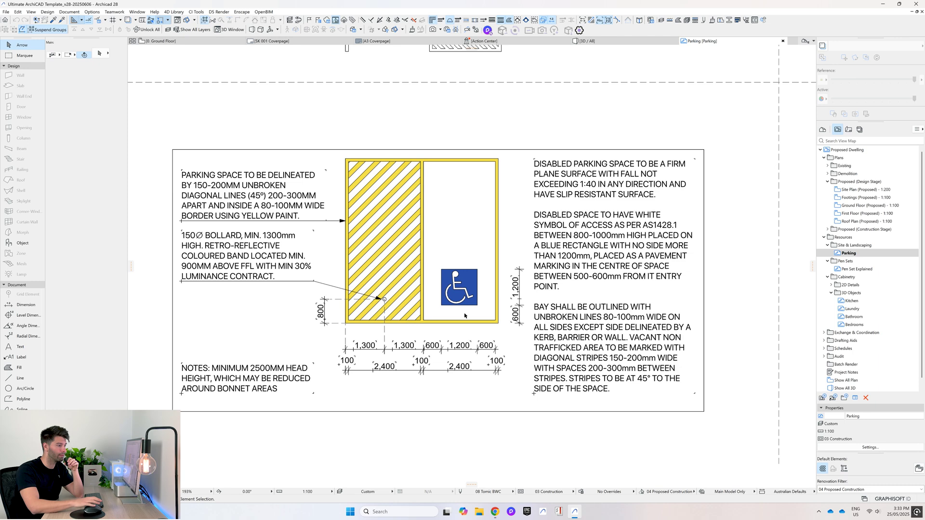
scroll(464, 316, "down", 5)
Open the Ground Floor (Proposed) 1:100 plan and review the kitchen, laundry, garage and bedroom areas, including the R5 robe label
double_click(866, 205)
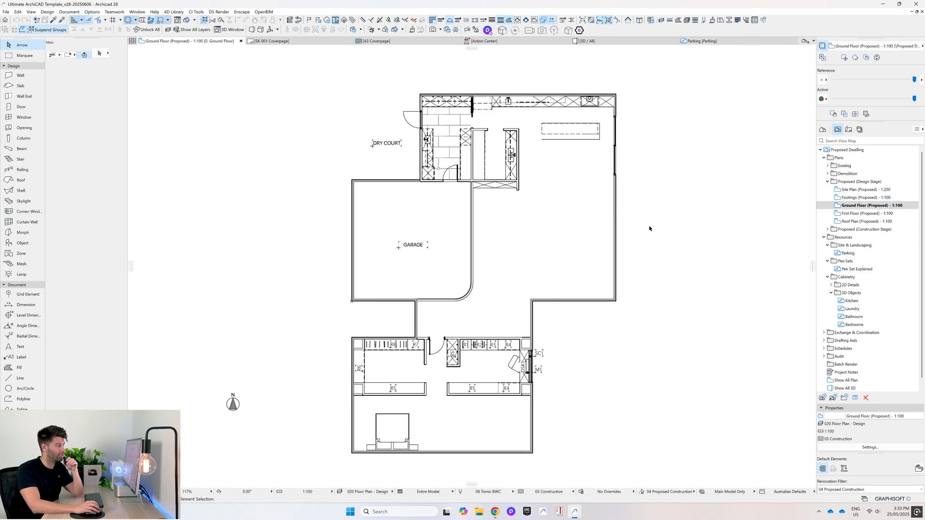
scroll(515, 152, "up", 5)
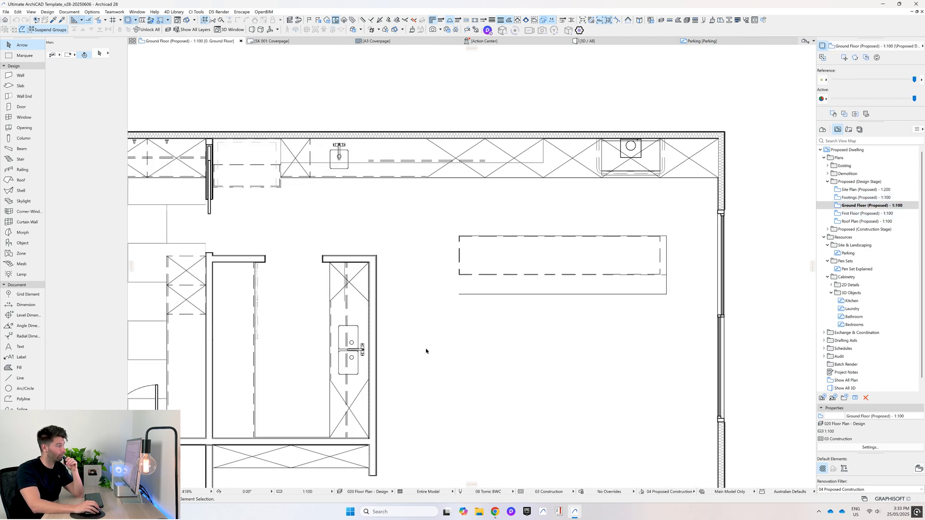
middle_click_drag(230, 363, 285, 352)
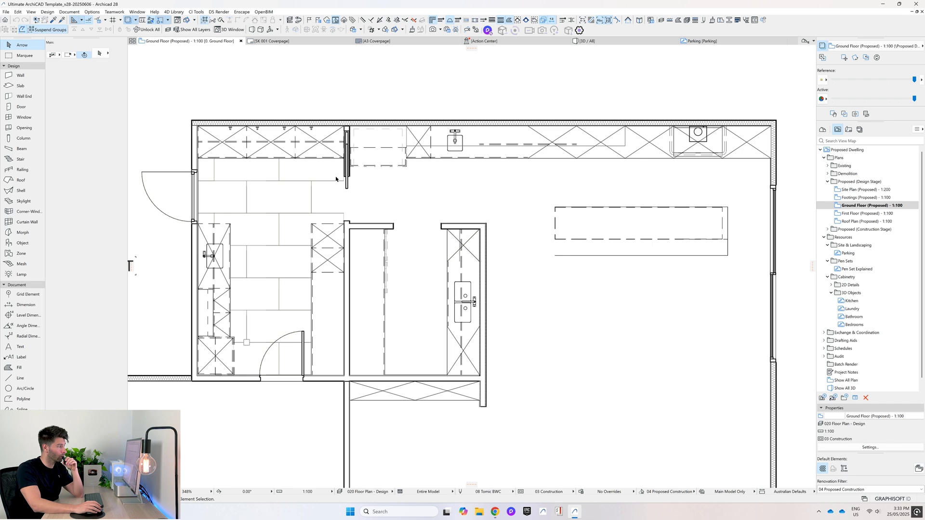
scroll(297, 226, "down", 4)
middle_click_drag(479, 286, 572, 145)
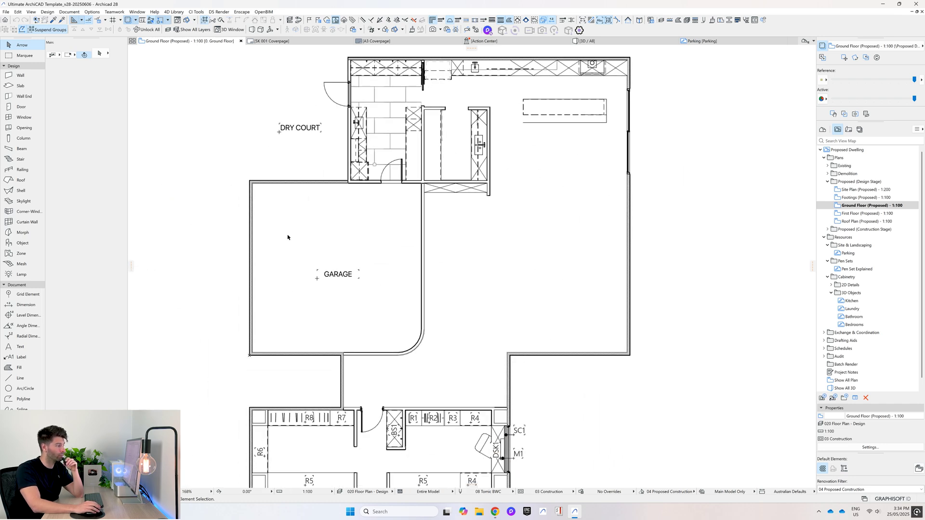
middle_click_drag(446, 284, 461, 208)
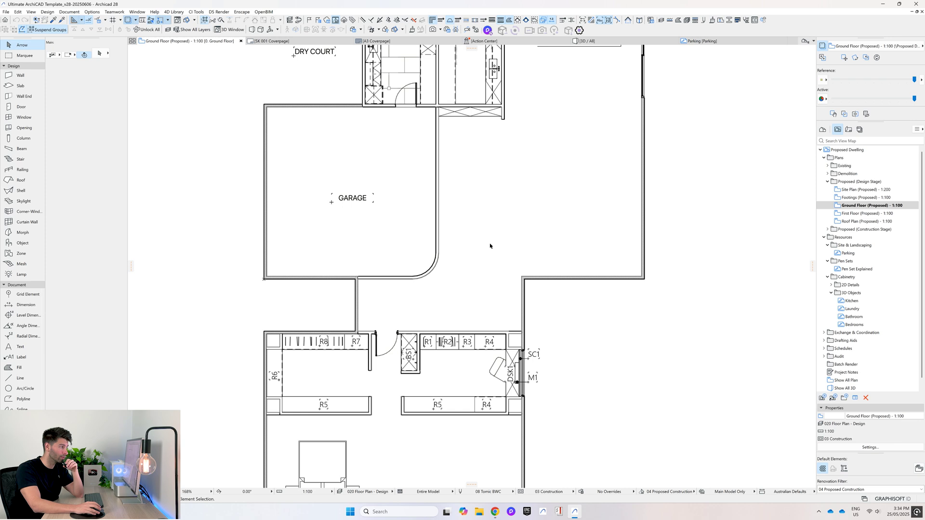
middle_click_drag(463, 303, 465, 215)
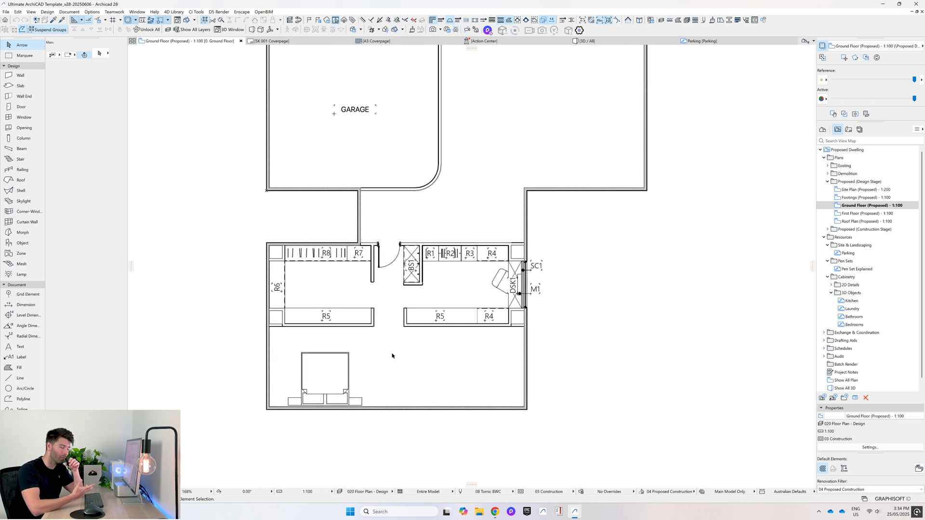
left_click(441, 317)
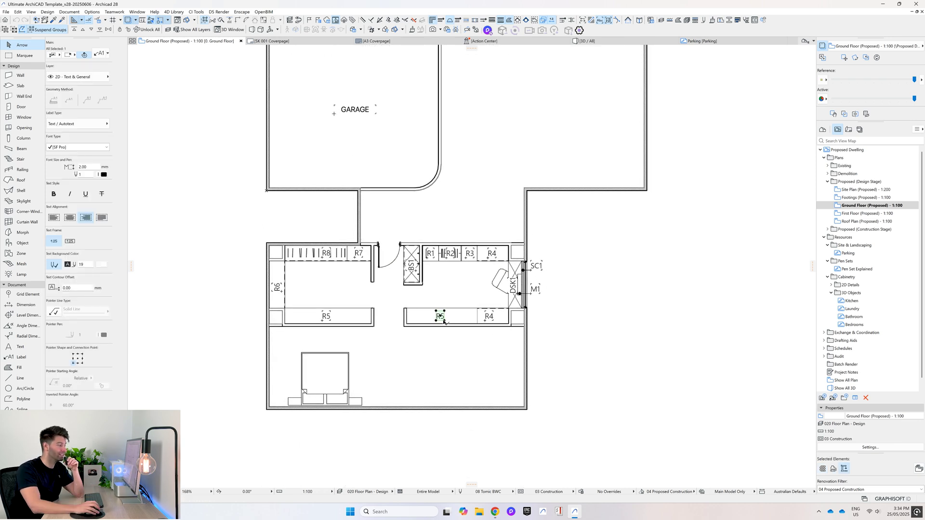
left_click(441, 377)
scroll(440, 377, "down", 1)
Switch to the 3D window and walk through the living area to examine the kitchen island, benchtop and cabinetry
left_click(595, 41)
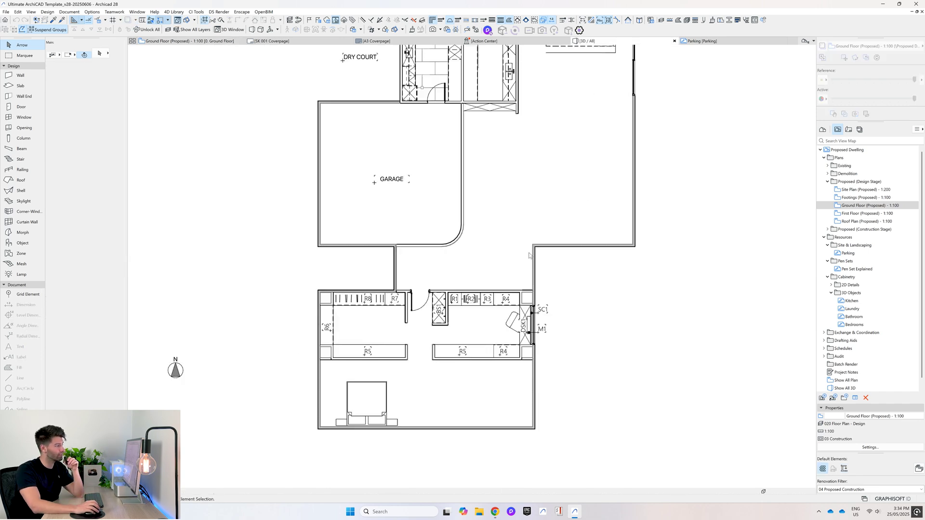
key("shift+F3")
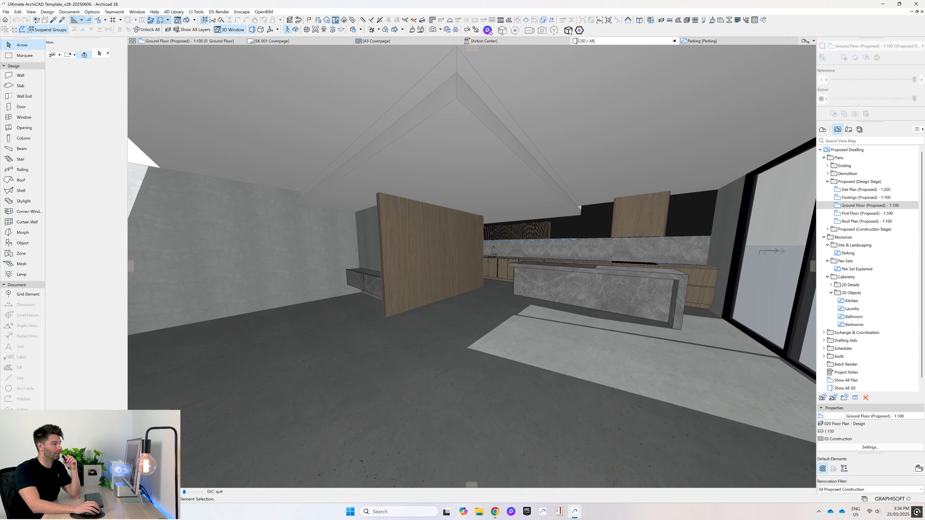
scroll(471, 266, "up", 3)
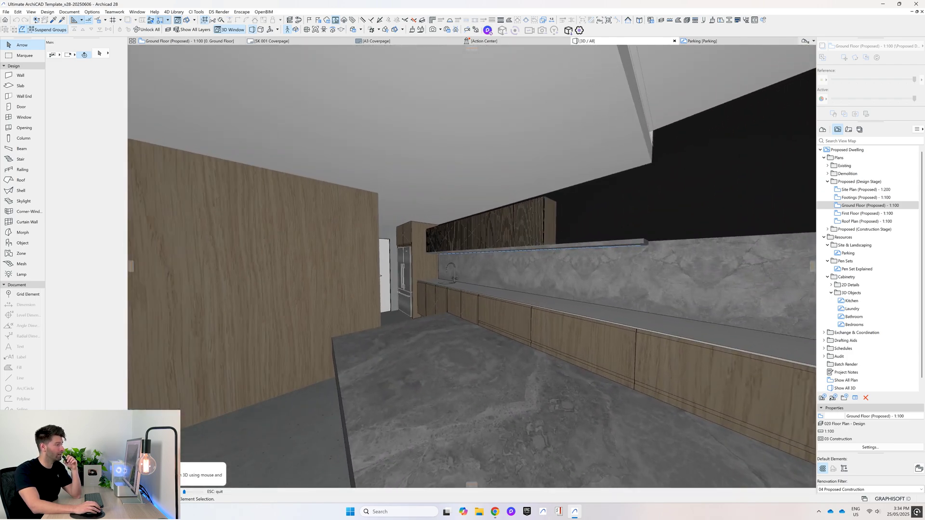
key("Escape")
middle_click_drag(634, 261, 506, 243)
Try to move the base cabinet block with the cooktop along the kitchen bench
left_click(694, 349)
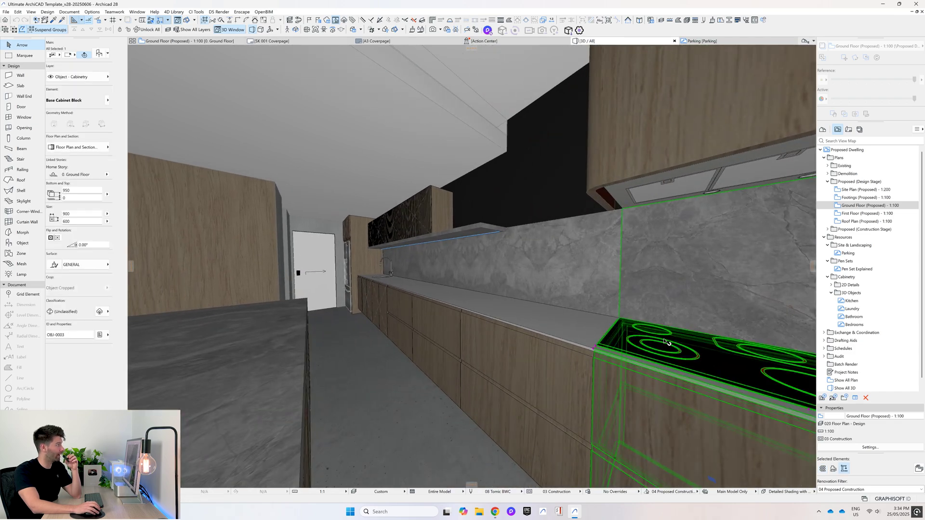
left_click(684, 176)
left_click(676, 332)
left_click_drag(664, 349, 529, 328)
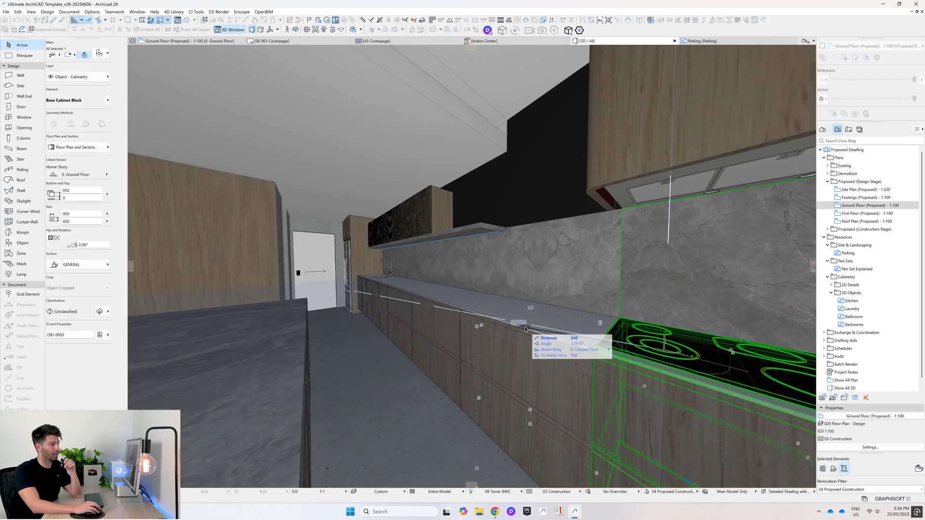
key("Escape")
key("Escape")
Walk in 3D from the kitchen into the scullery to view its sink bench and built-in ovens
scroll(366, 272, "up", 4)
left_click(451, 288)
middle_click_drag(451, 288, 487, 304)
left_click(357, 259)
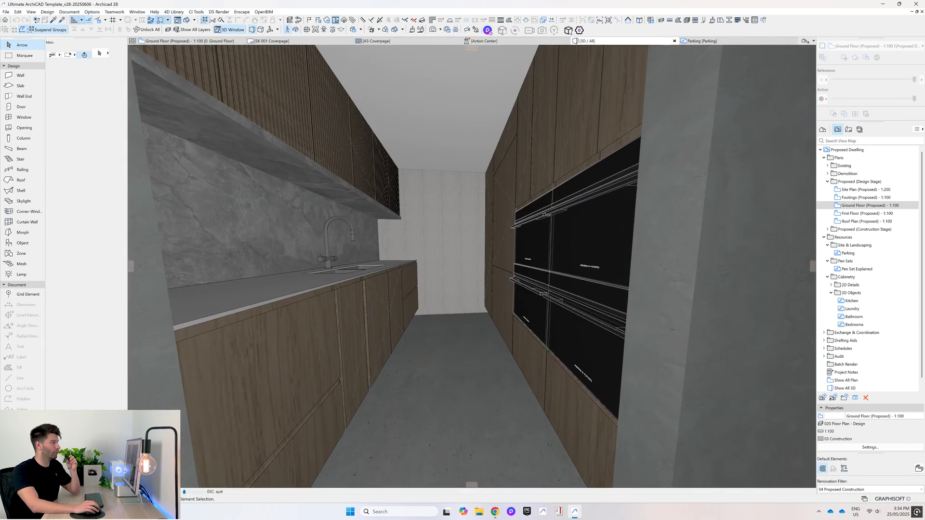
scroll(393, 278, "up", 3)
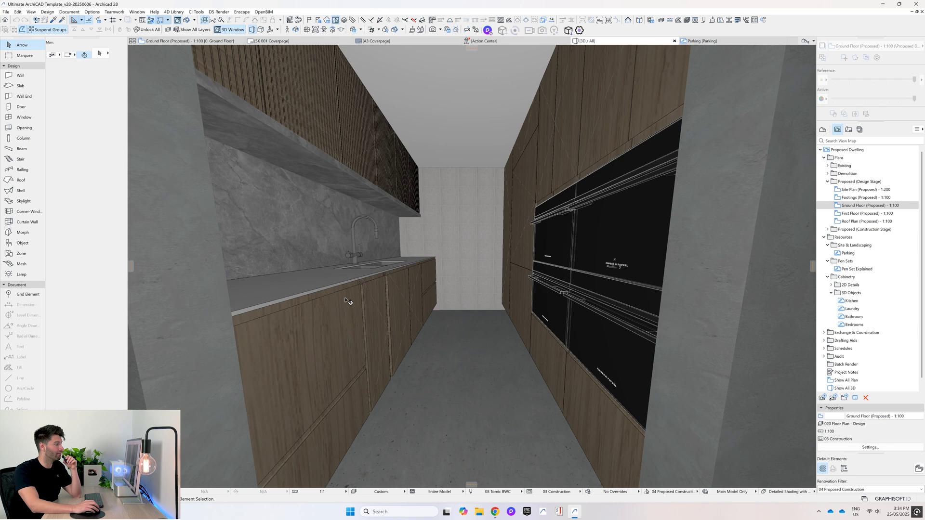
Select the scullery's ovens, base cabinets and fluted wall cabinet one by one to inspect their object settings, and clear the selection
left_click(627, 255)
left_click(609, 317)
left_click(558, 235)
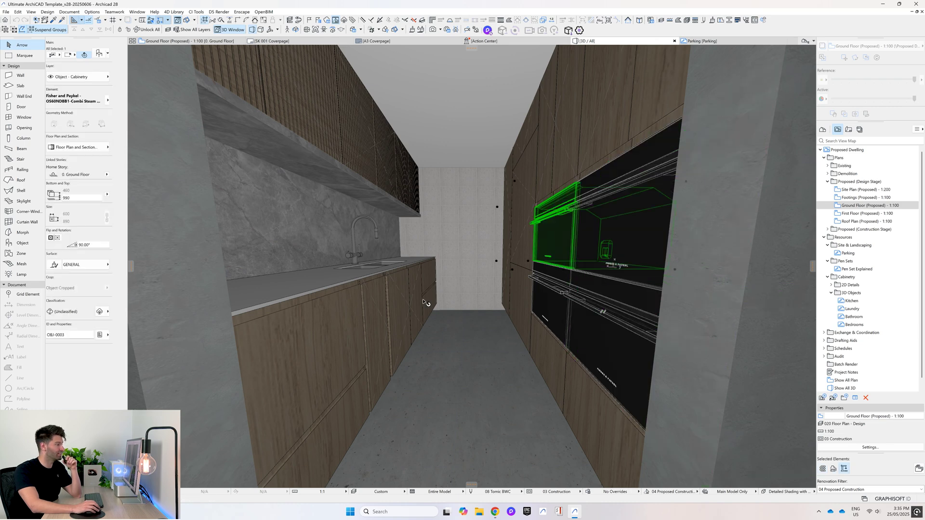
left_click(397, 313)
left_click(371, 322)
left_click(310, 344)
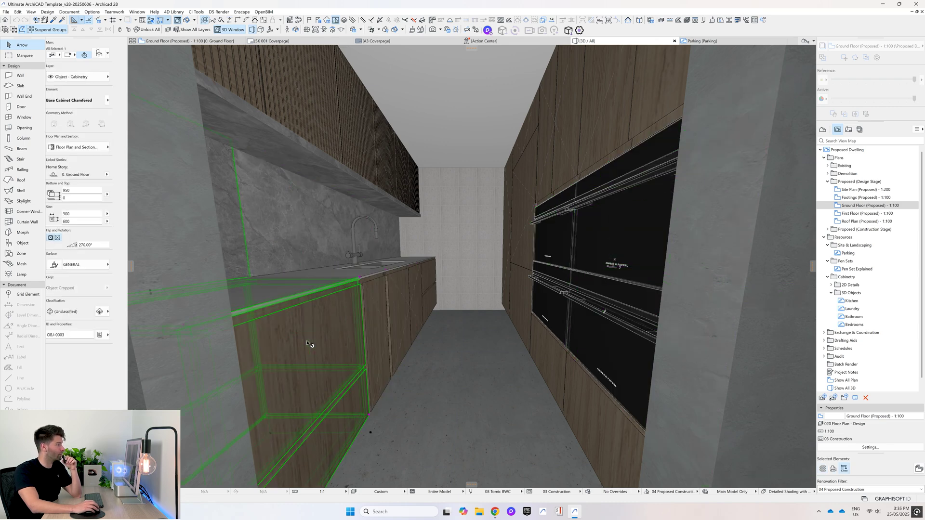
left_click(428, 298)
left_click(381, 167)
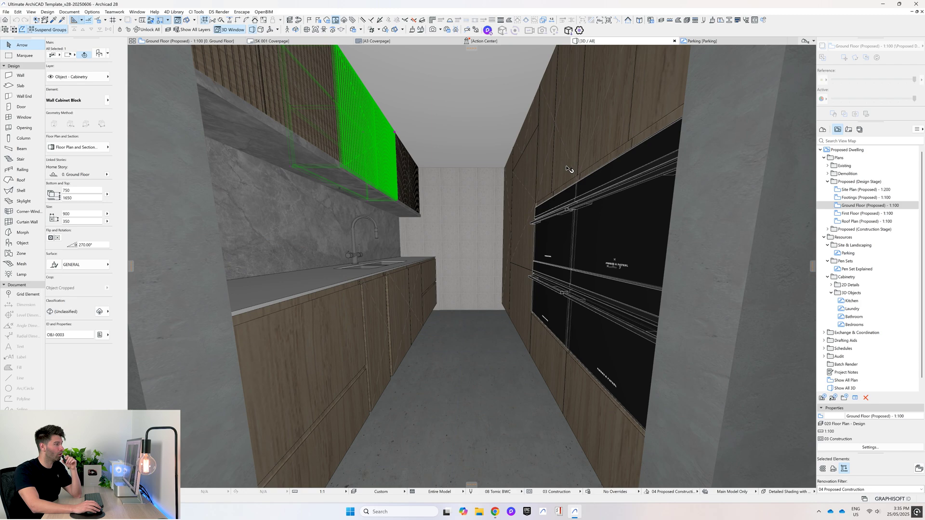
left_click(514, 309)
Open the settings of the pocket door beside the fridge and browse its favorites to the Internal General Doors folder
middle_click_drag(523, 302, 541, 298)
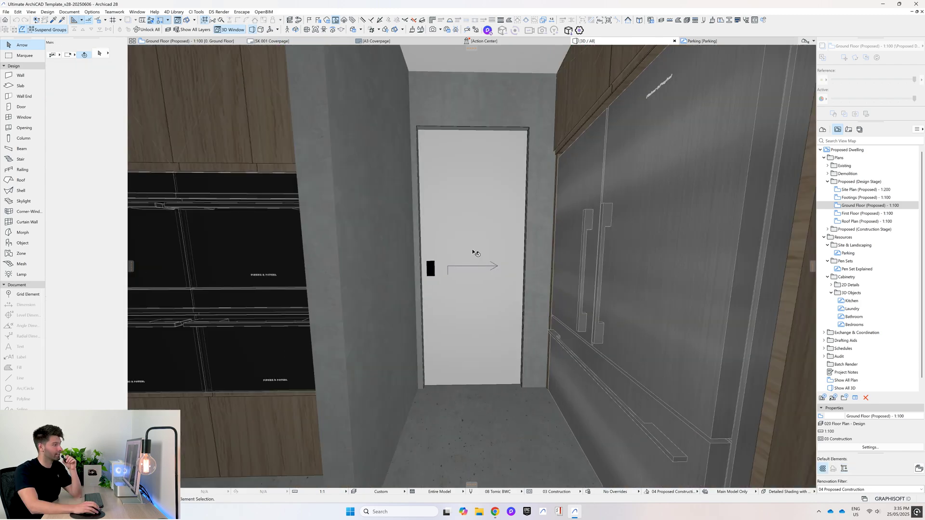
left_click(474, 225)
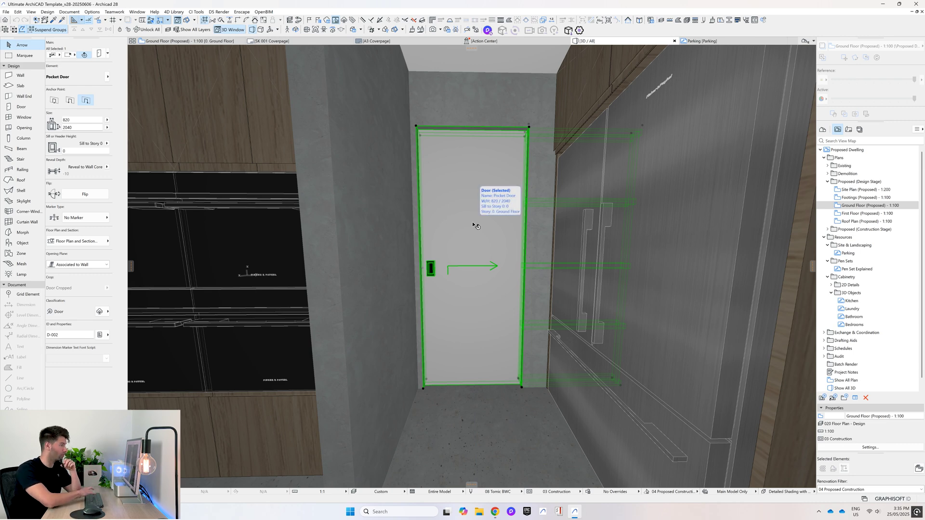
double_click(473, 223)
left_click(322, 37)
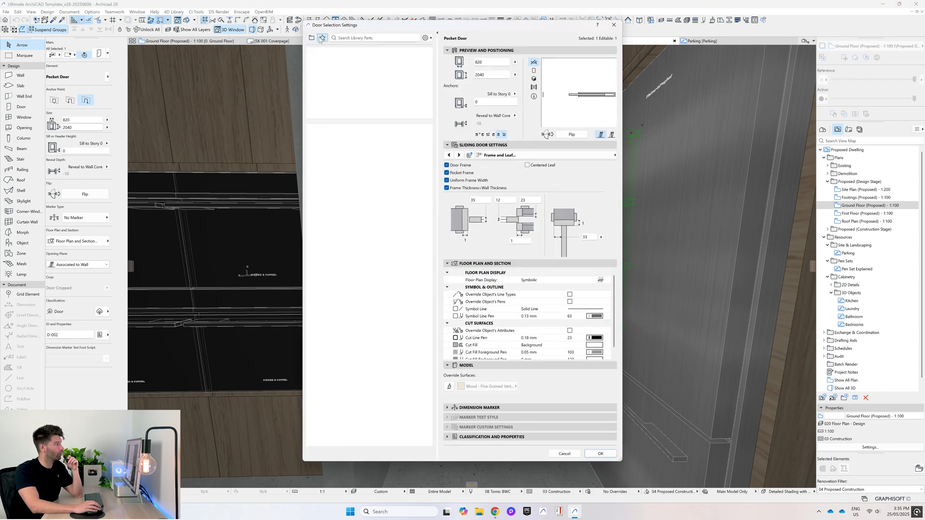
double_click(331, 154)
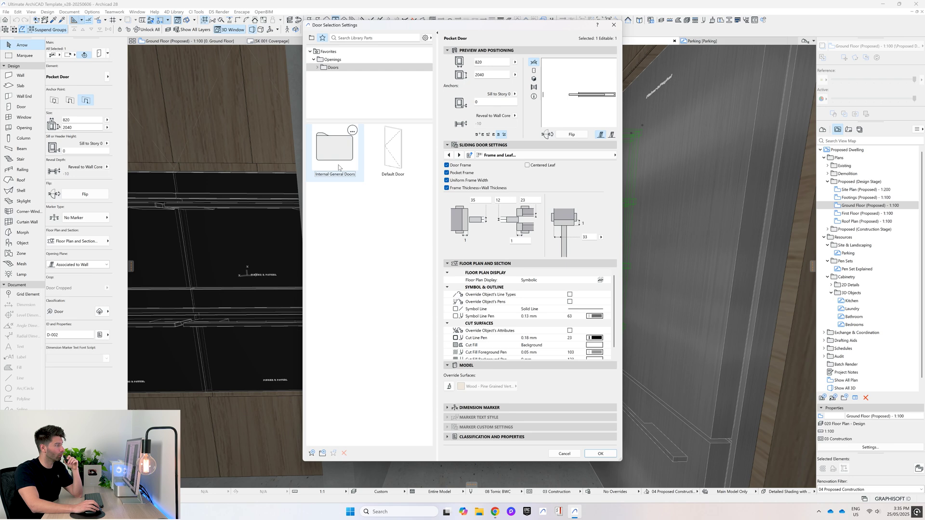
double_click(338, 163)
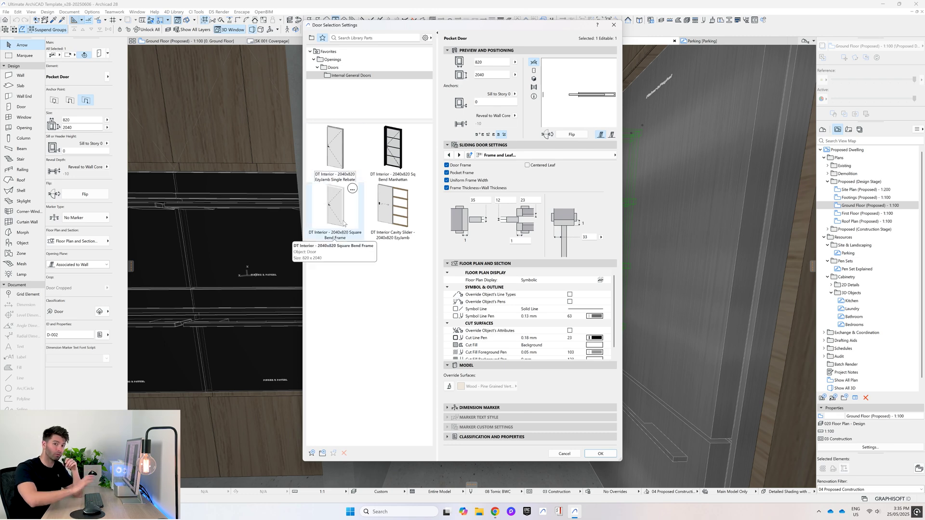
Preview the Square Bend Manhattan door favorite in 3D, and apply DT Interior Cavity Slider - 2040x820 EzyJamb to the pocket door
left_click(393, 148)
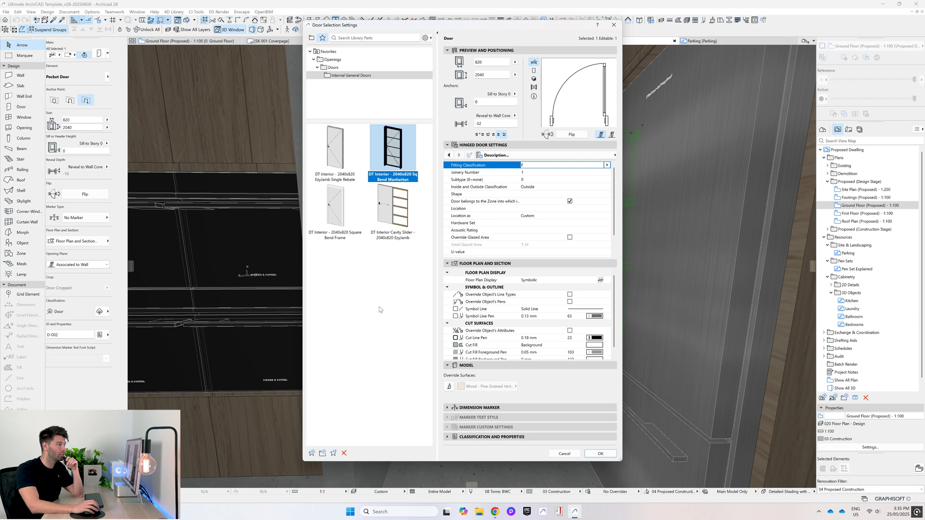
left_click(535, 78)
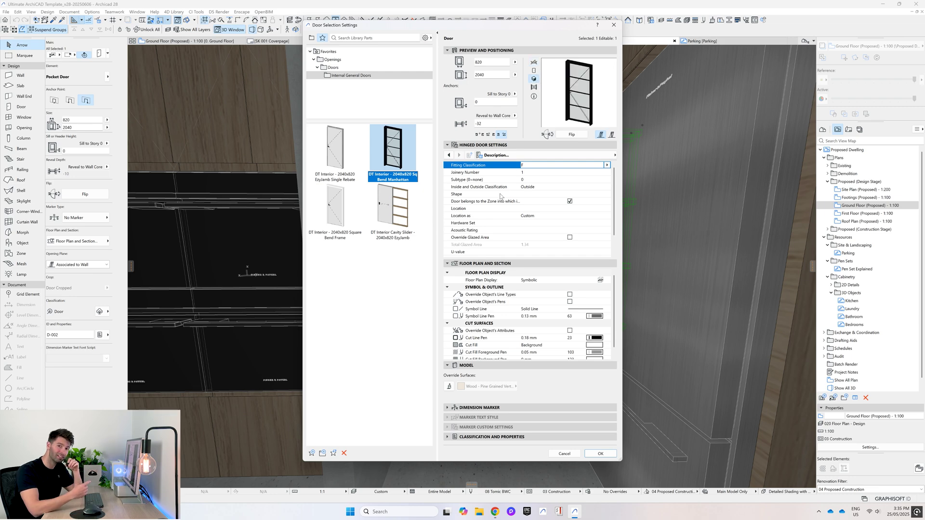
left_click(393, 210)
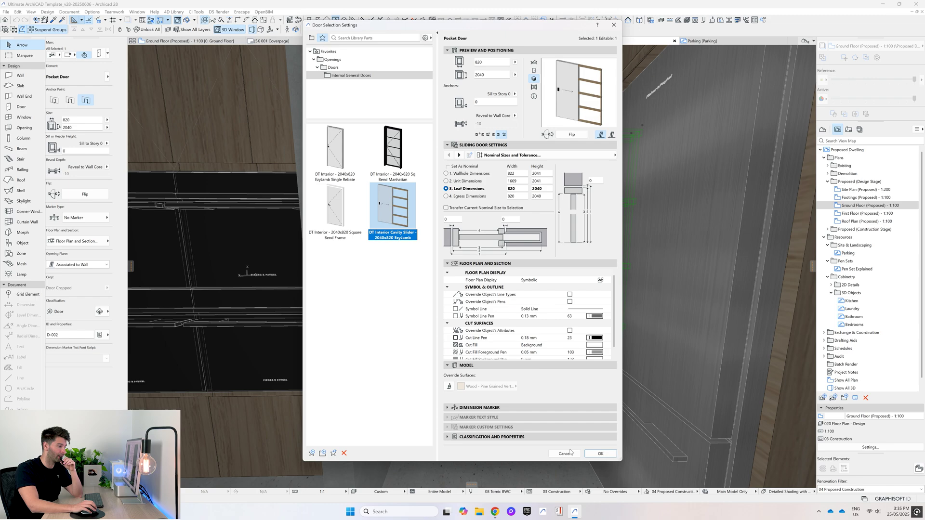
left_click(600, 453)
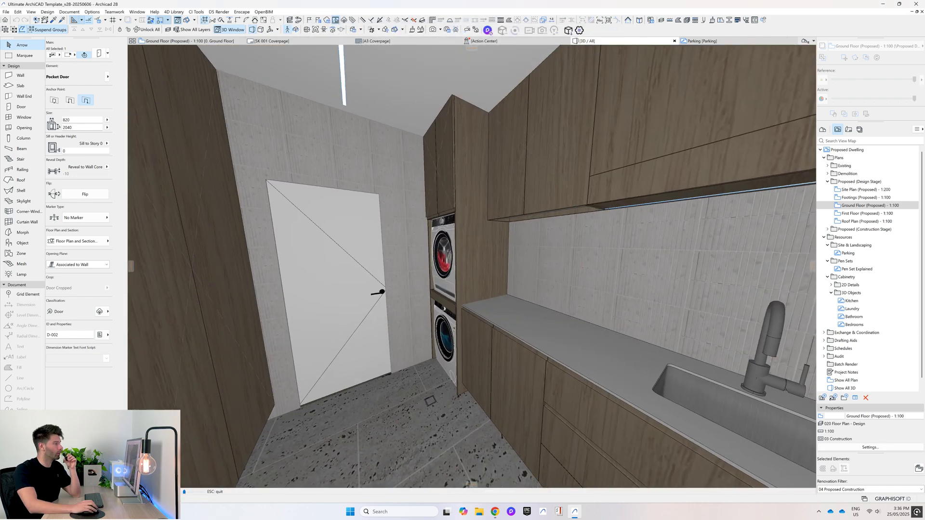
Walk through the laundry in 3D to view the stacked washer and dryer, sink bench, overhead cabinets and bench seat
key("Up")
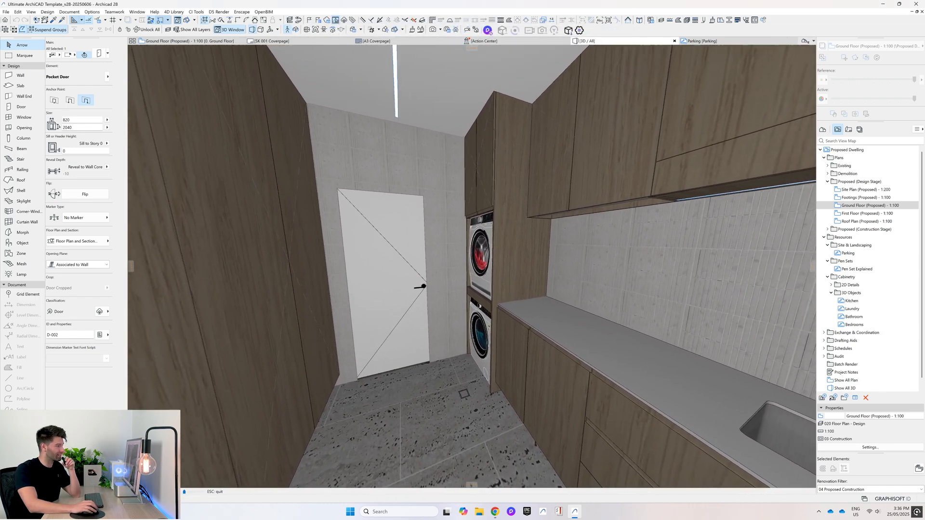
key("Up")
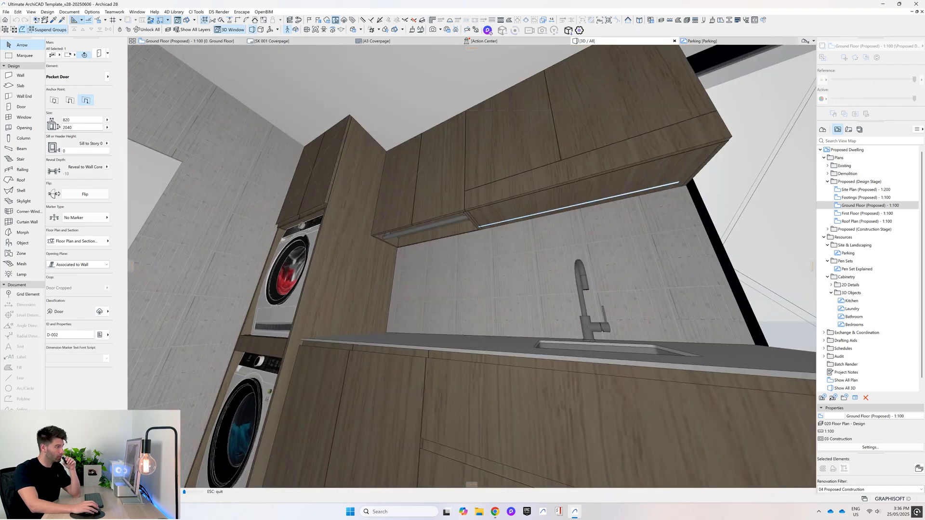
key("Up")
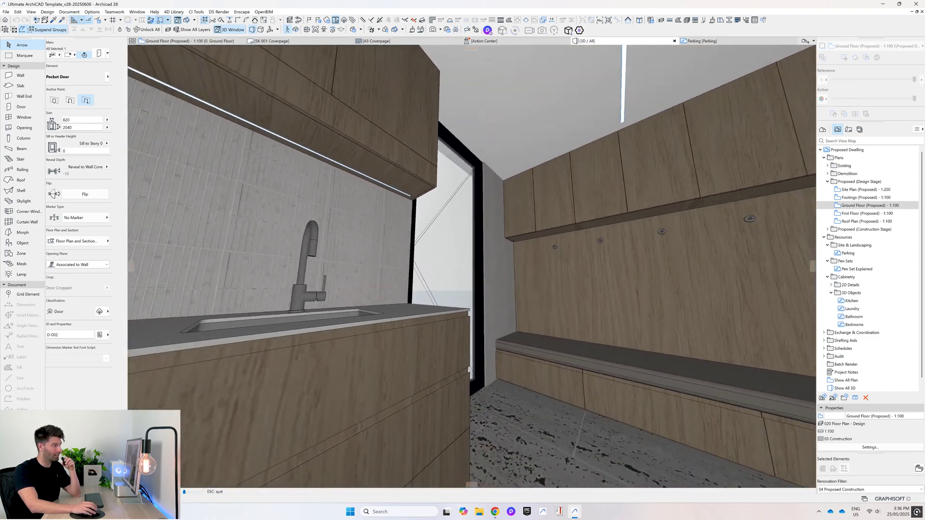
Look around the laundry's bench seat, full-height cupboards and sink bench in 3D, and leave the walkthrough mode
key("Page_Up")
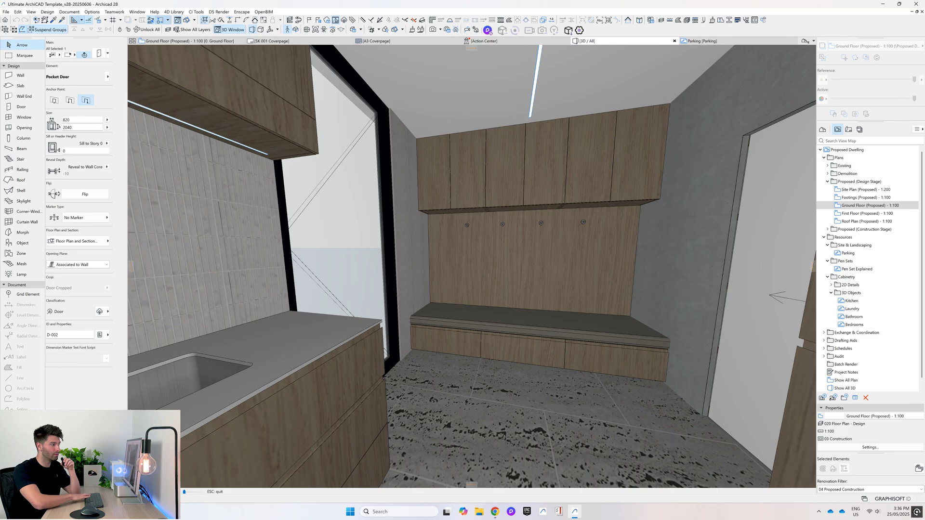
key("Up")
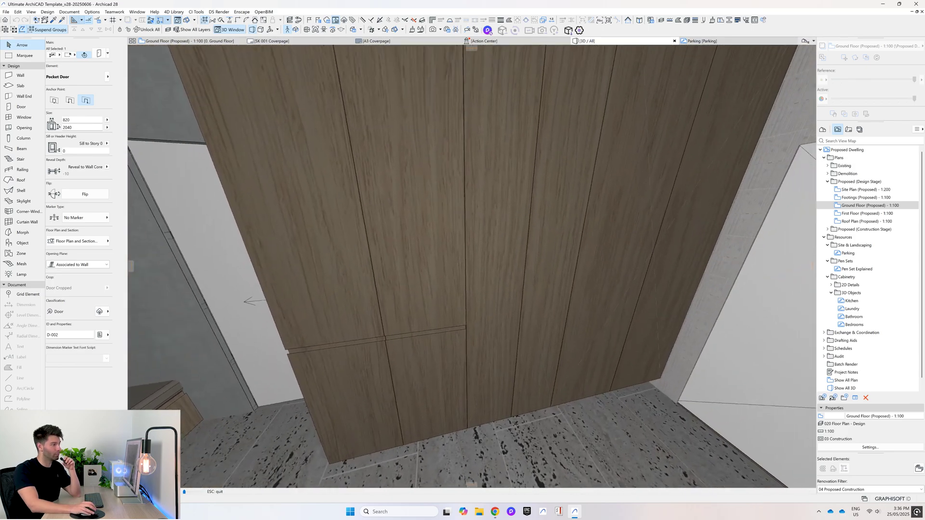
key("Down")
key("Escape")
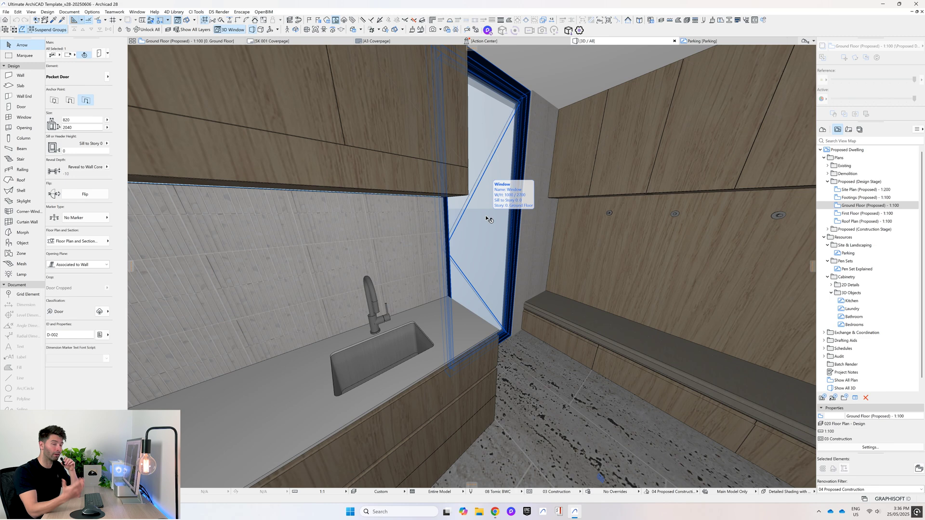
Open the laundry window's settings, browse its favorites folders from Glass Hinged to Sliding, and pick DT Sliding - 100x57mm Frames
left_click(27, 119)
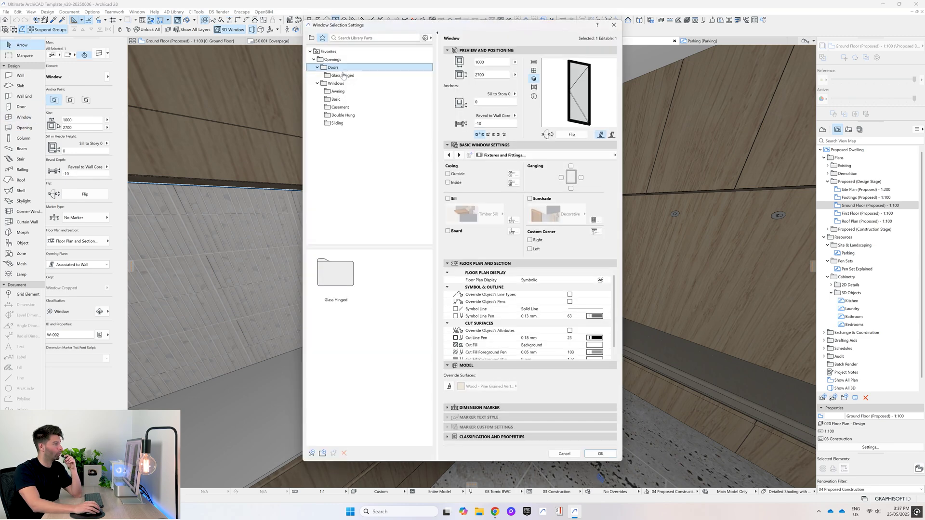
left_click(343, 76)
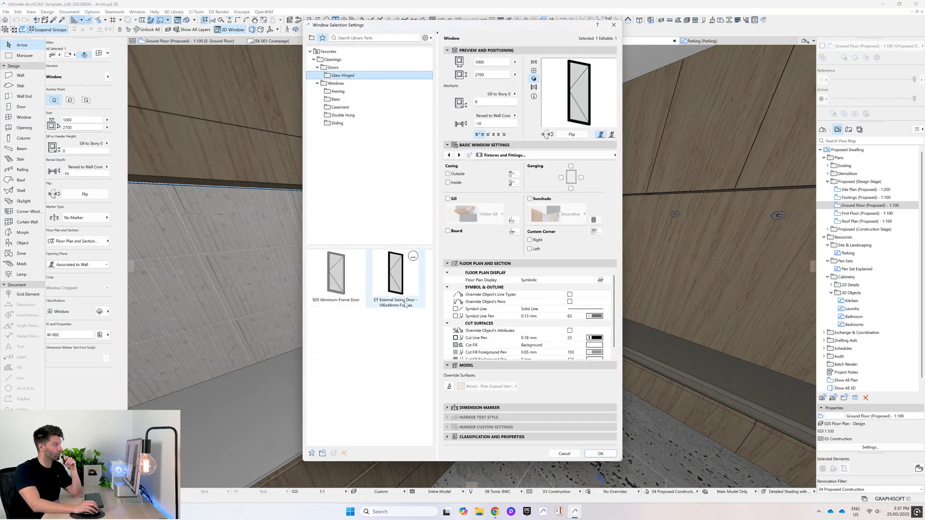
left_click(337, 91)
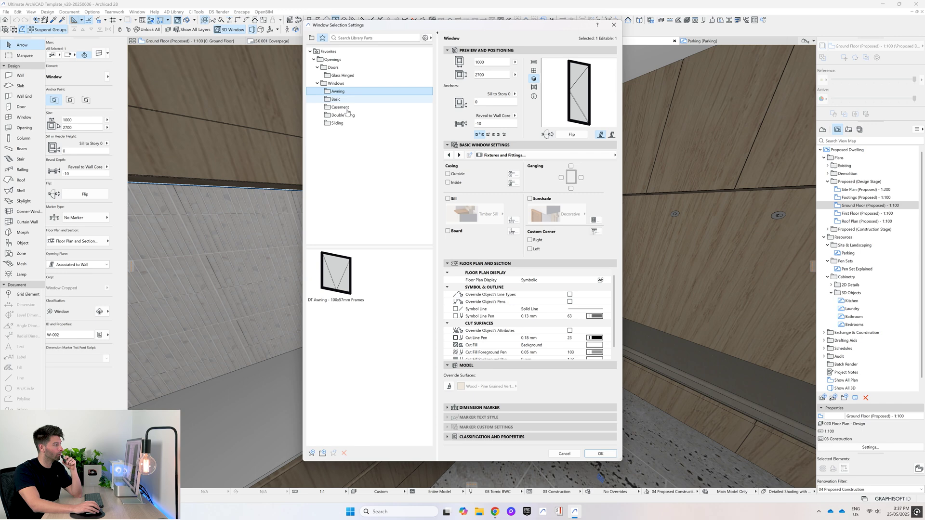
left_click(337, 99)
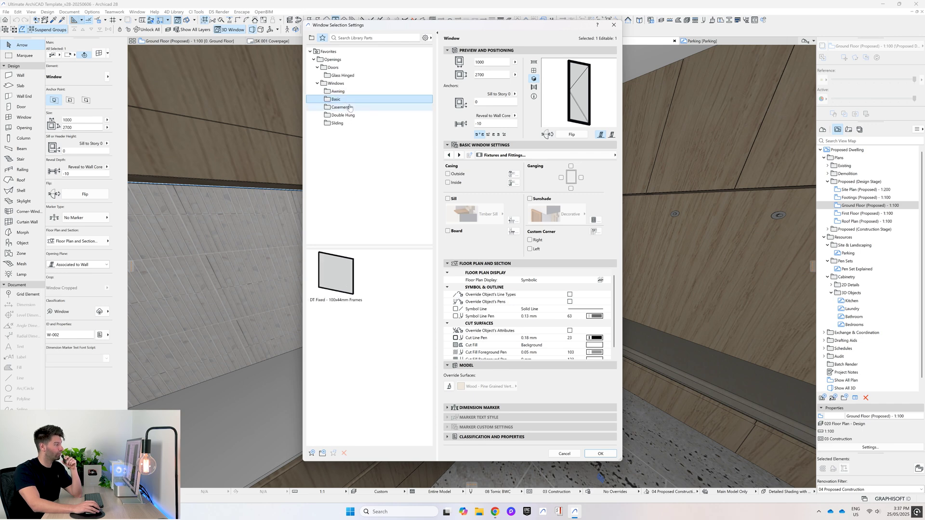
left_click(349, 108)
left_click(343, 115)
left_click(339, 124)
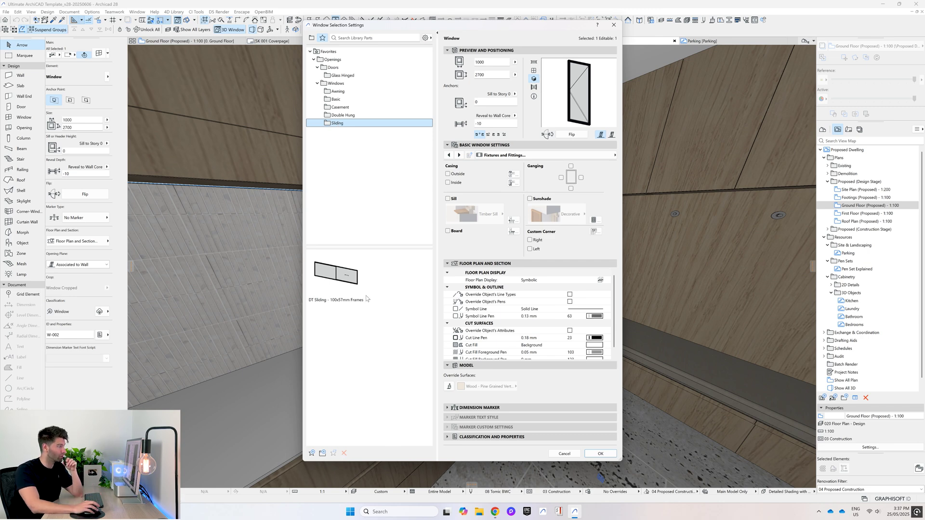
left_click(346, 278)
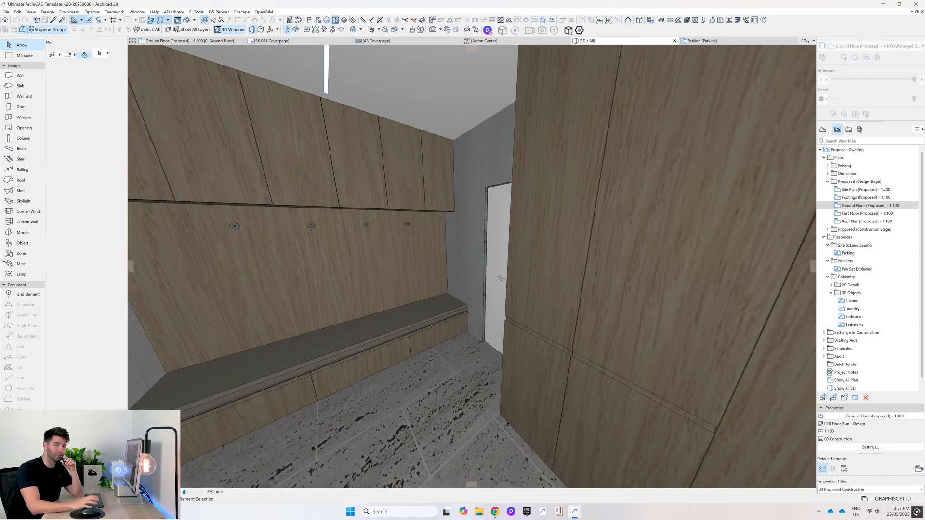
Walk in 3D from the laundry past the scullery and out to the living area facing the kitchen
key("Up")
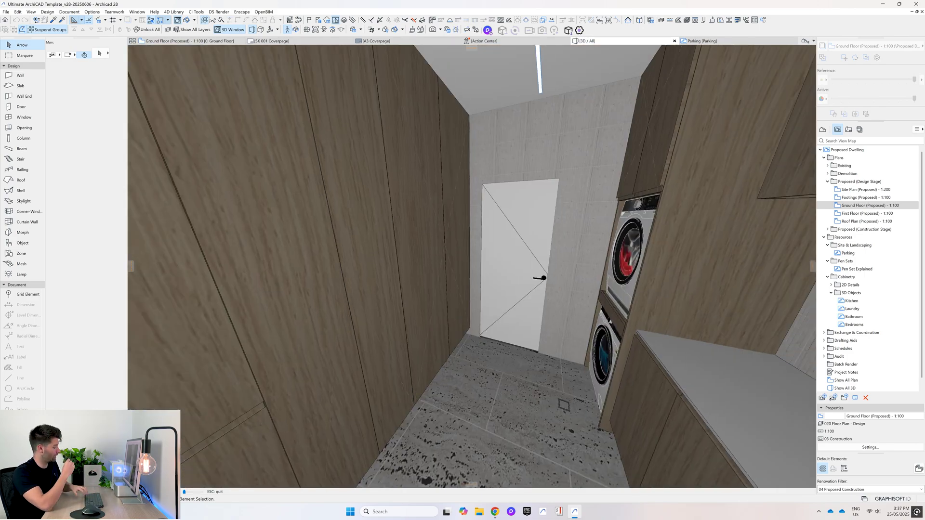
key("Down")
key("Left")
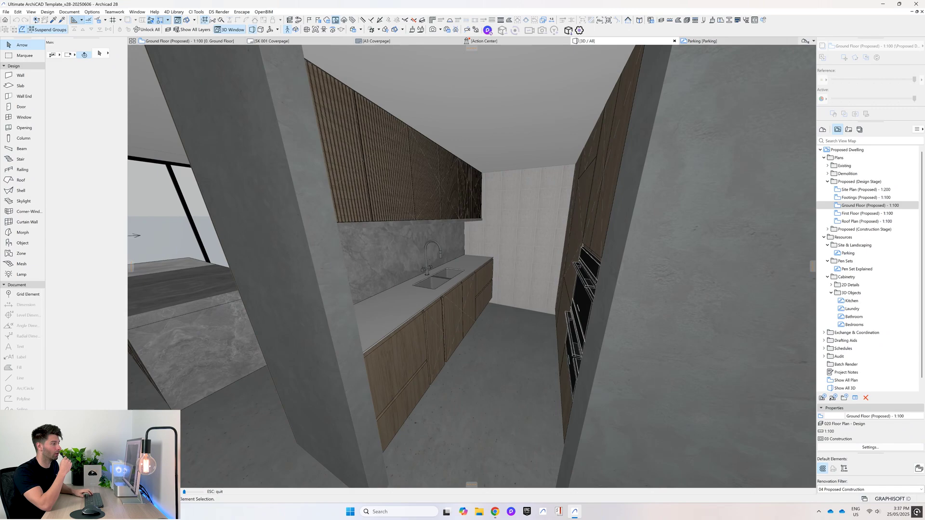
key("Left")
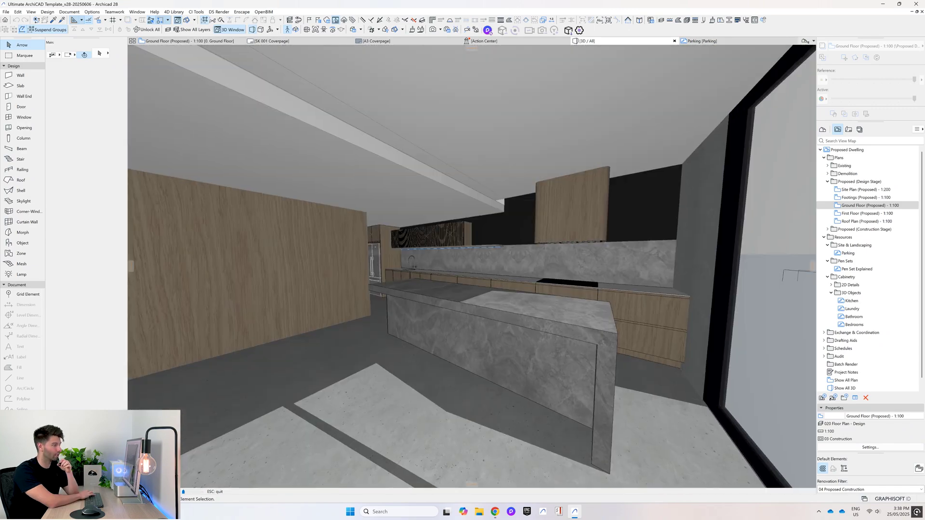
Move along the stone kitchen island in 3D to view the cooktop bench, rangehood and wall cabinets
key("Up")
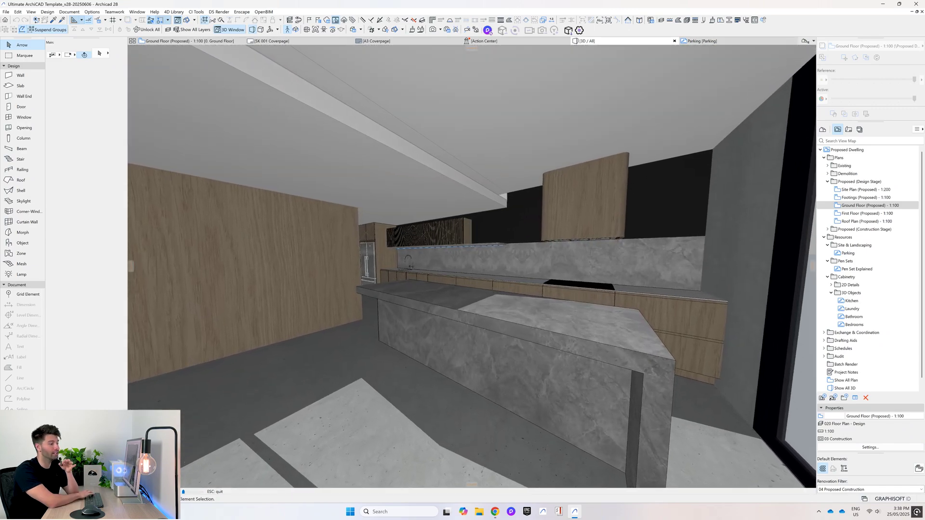
key("Up")
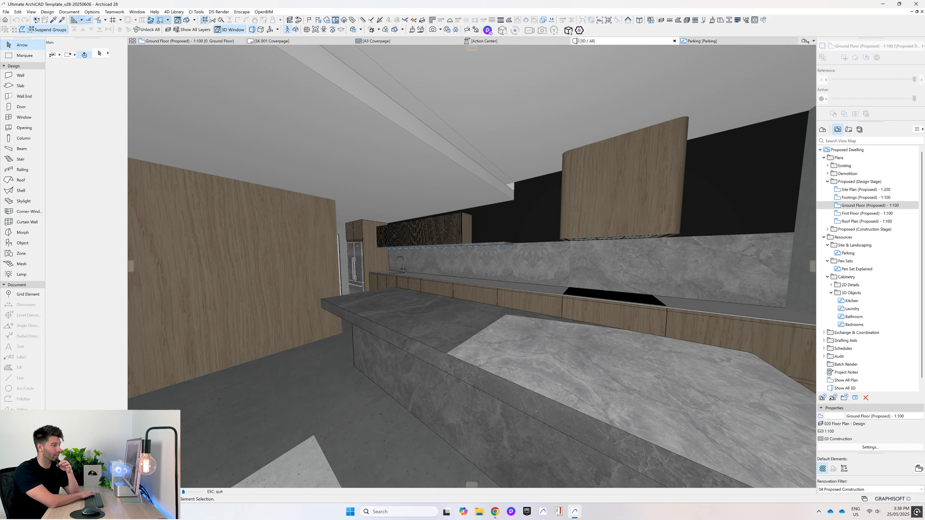
key("Up")
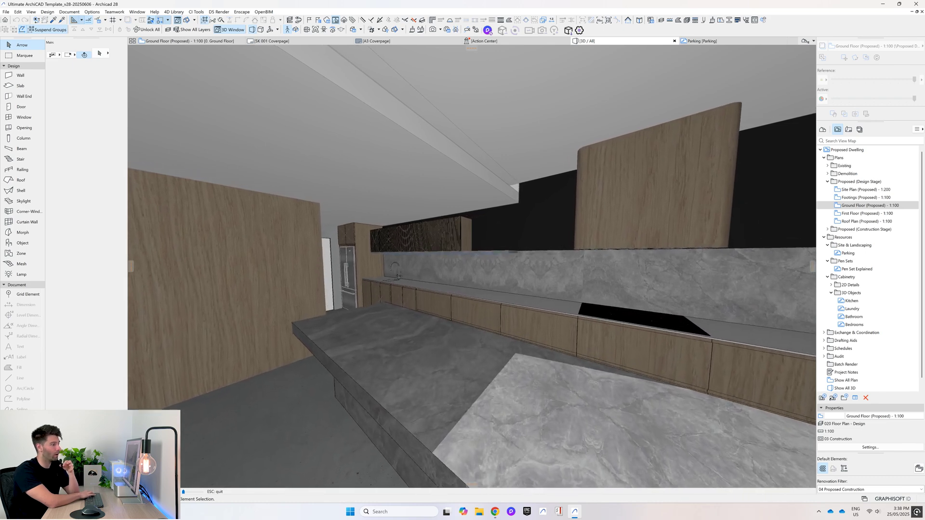
key("Up")
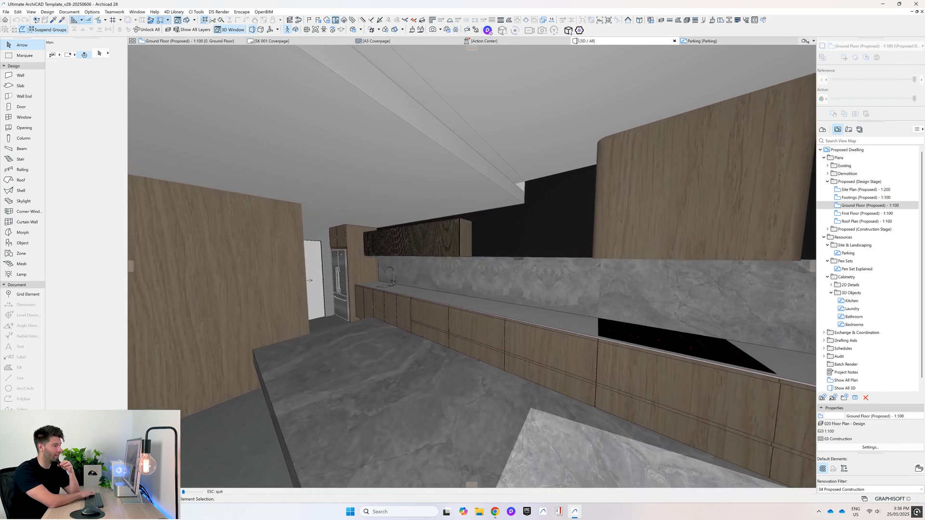
key("Up")
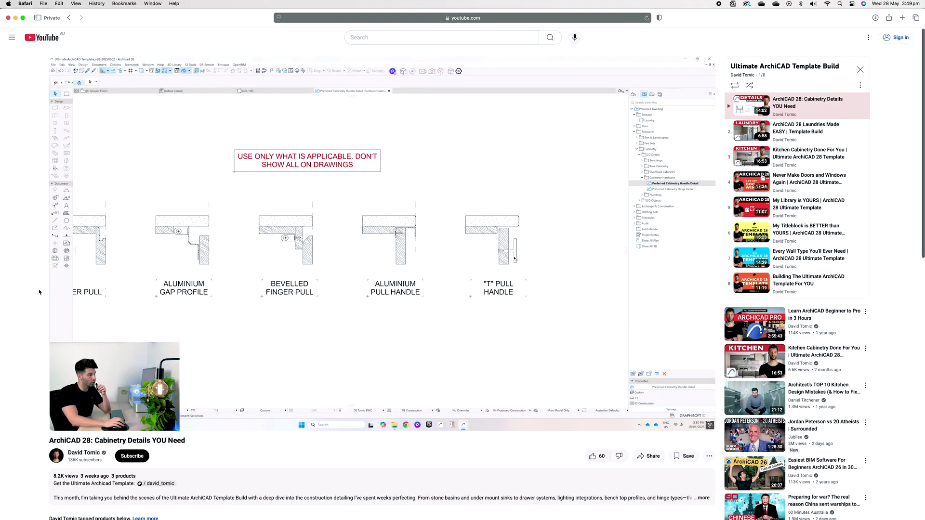
Switch to Safari, expand the Cabinetry Details video's YouTube description, and view the membership tiers on the template's Patreon page
scroll(39, 292, "down", 2)
left_click(347, 445)
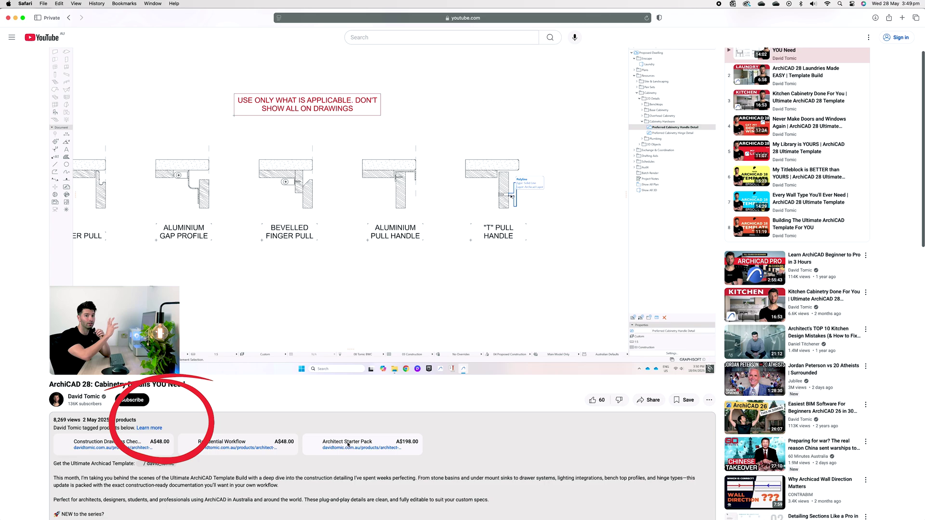
scroll(348, 444, "down", 3)
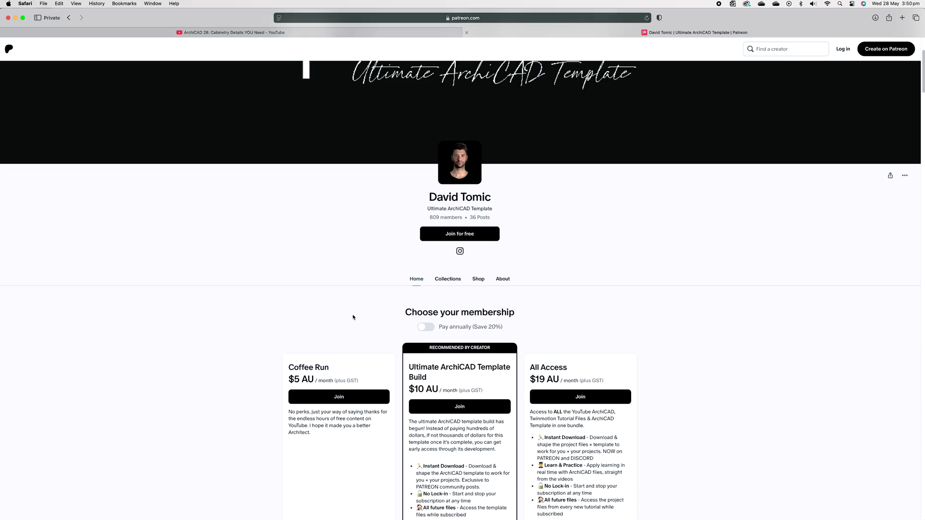
scroll(352, 317, "down", 3)
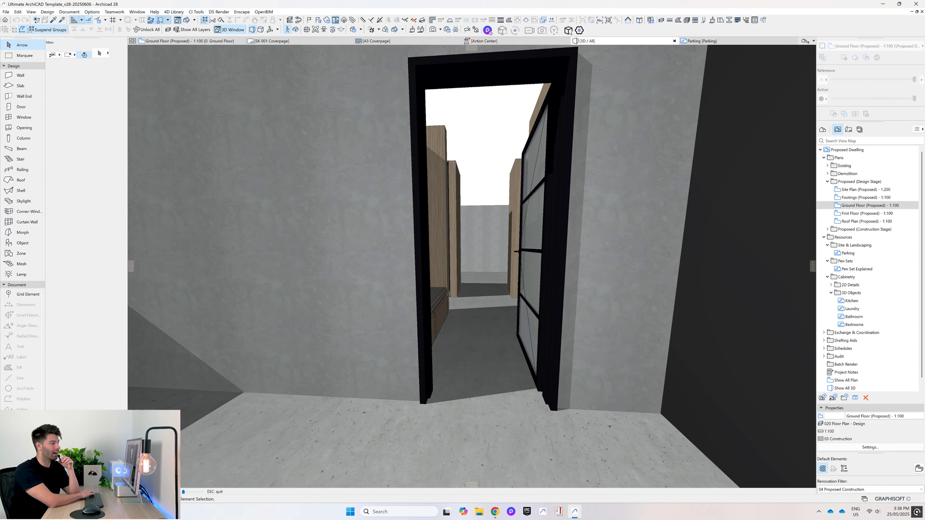
Walk through the black-framed glass door in Archicad's 3D view to inspect the bench seat, coat hooks and wardrobes, and leave the walkthrough
key("Up")
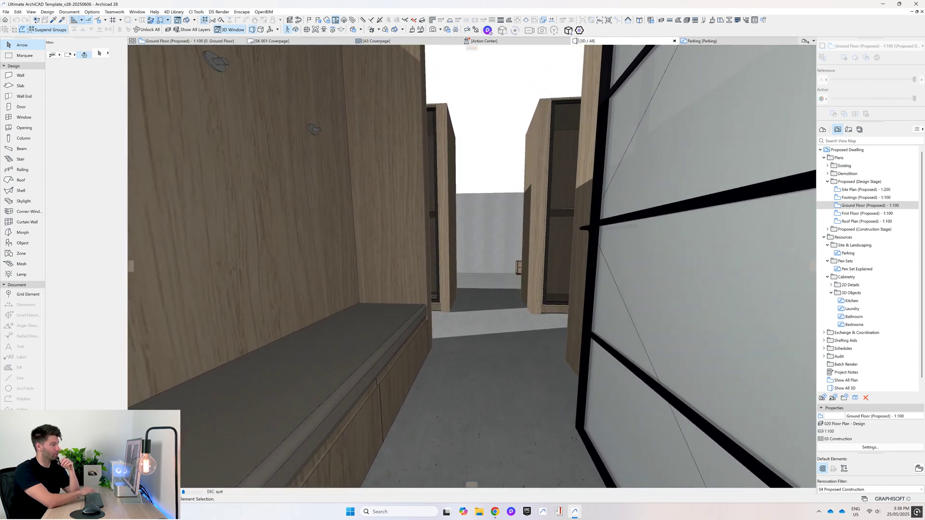
key("Left")
key("Left")
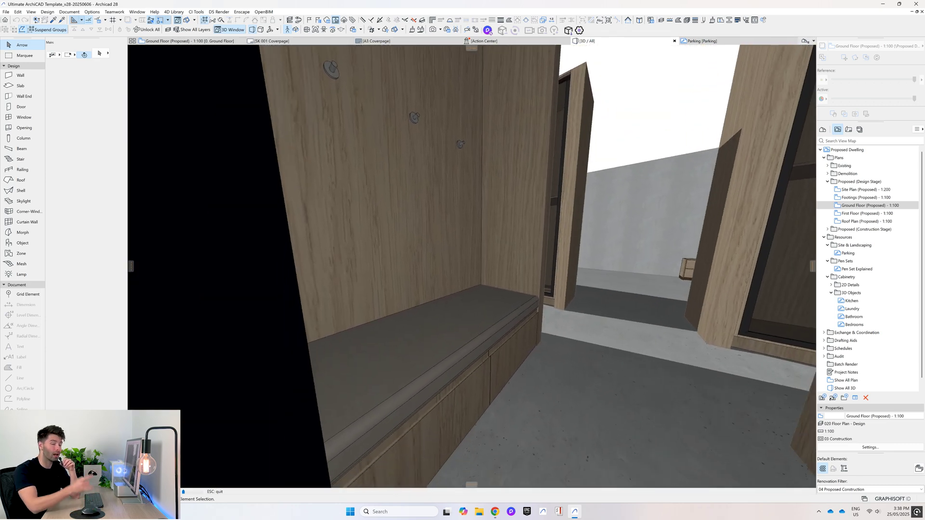
key("Up")
key("Page_Up")
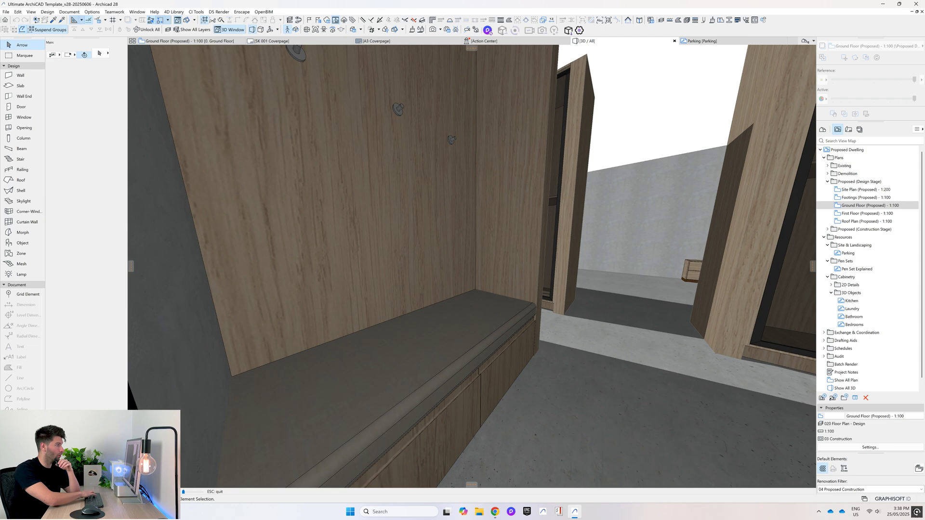
key("Right")
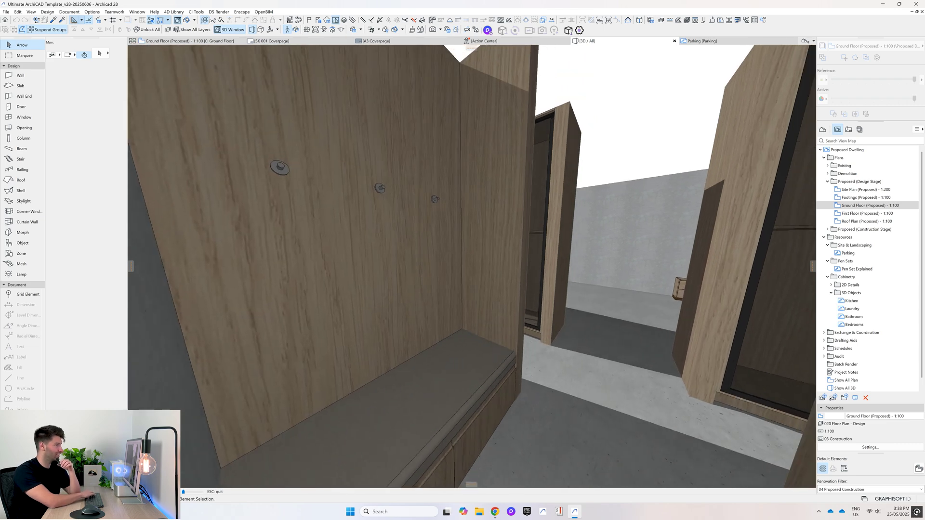
key("Right")
key("Escape")
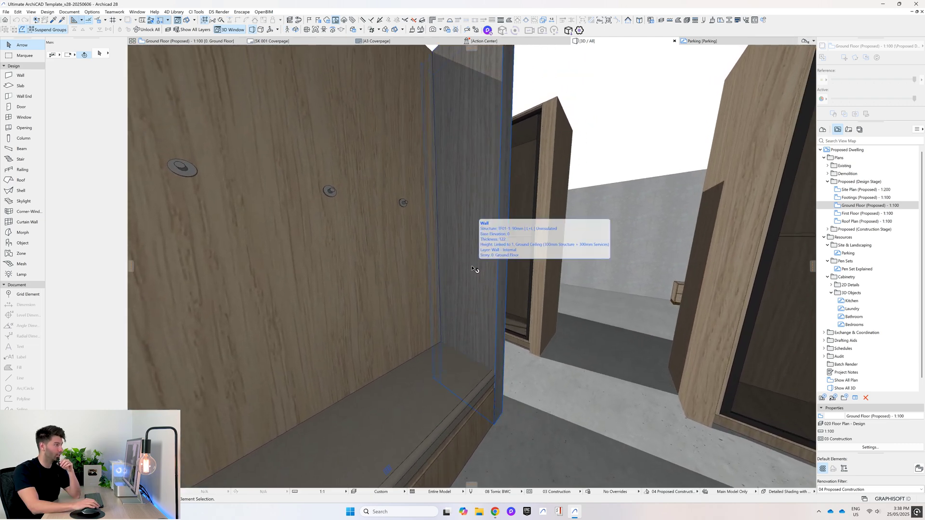
Select the internal wall at the end of the bench seat and browse the wall composite folders from Existing Walls to Planter Box Walls
left_click(469, 271)
key("ctrl+t")
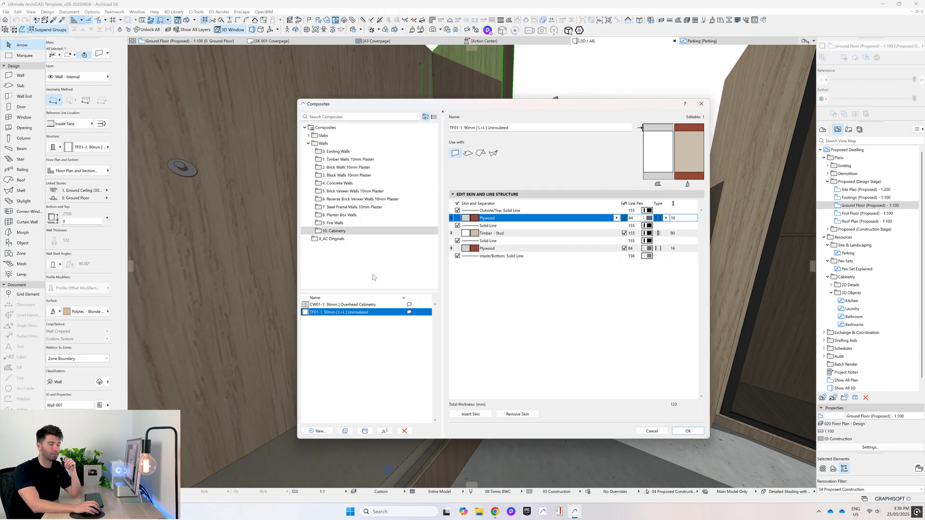
left_click(372, 151)
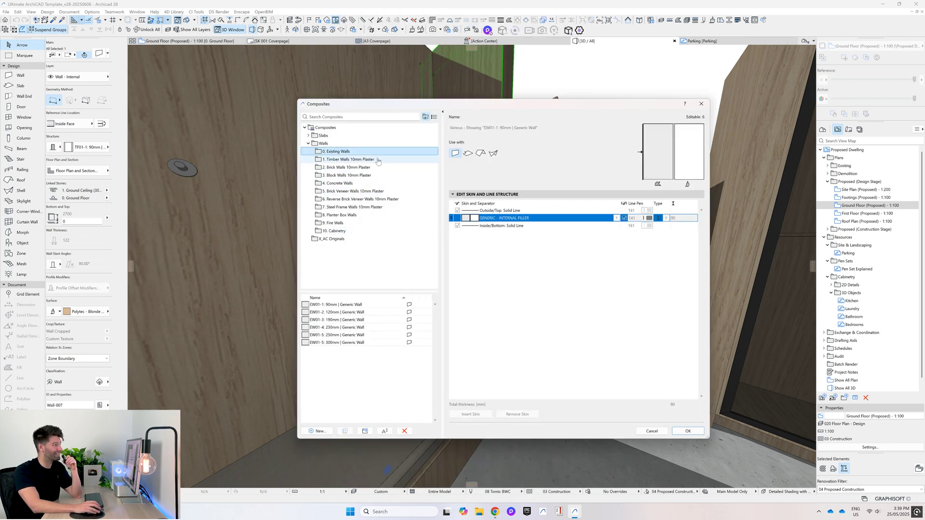
left_click(378, 159)
left_click(377, 167)
left_click(377, 175)
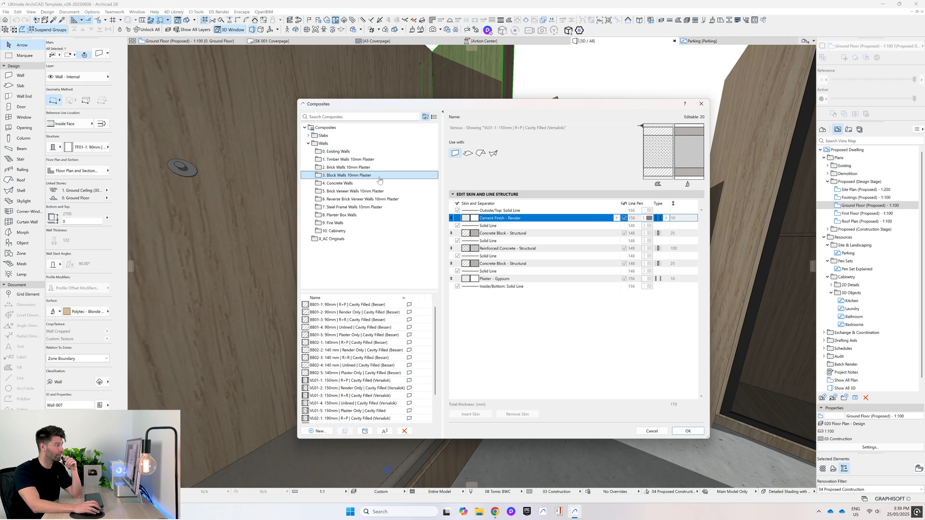
left_click(377, 183)
left_click(378, 191)
left_click(378, 199)
left_click(378, 207)
left_click(378, 215)
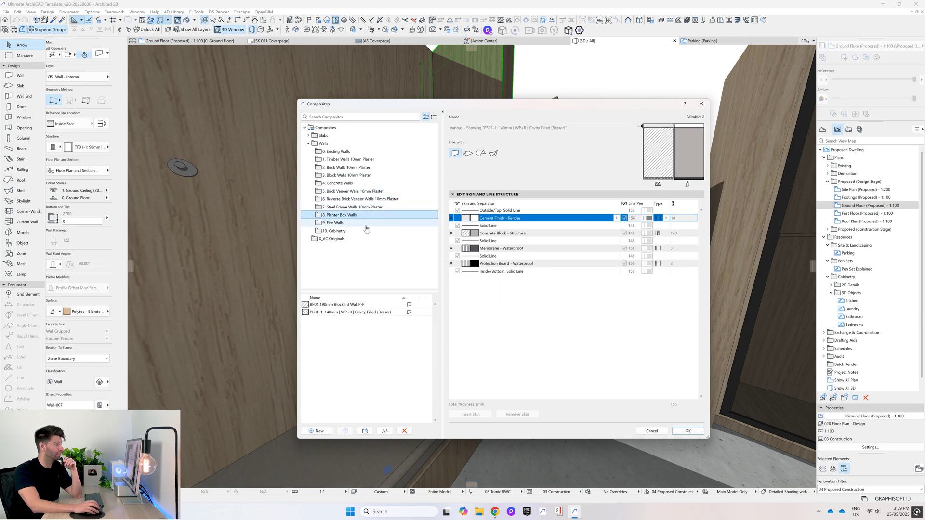
Inspect several composites in the Timber Walls 10mm Plaster folder, ending with TF01-1: 90mm | P+P | Uninsulated
left_click(365, 159)
left_click(378, 312)
left_click(375, 342)
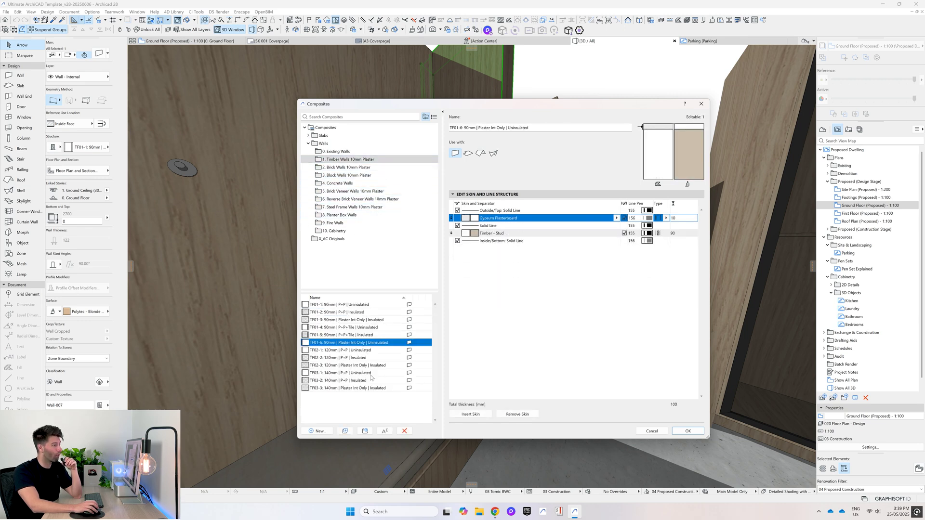
left_click(371, 372)
left_click(373, 327)
left_click(374, 305)
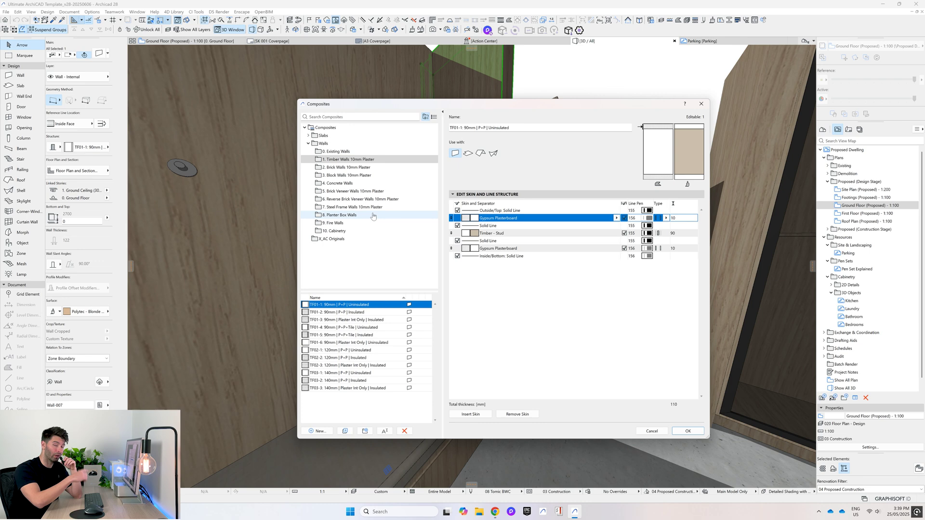
Expand the Slabs composites and browse the folders from Concrete on Ground to Timber + Hebel Suspended
left_click(316, 136)
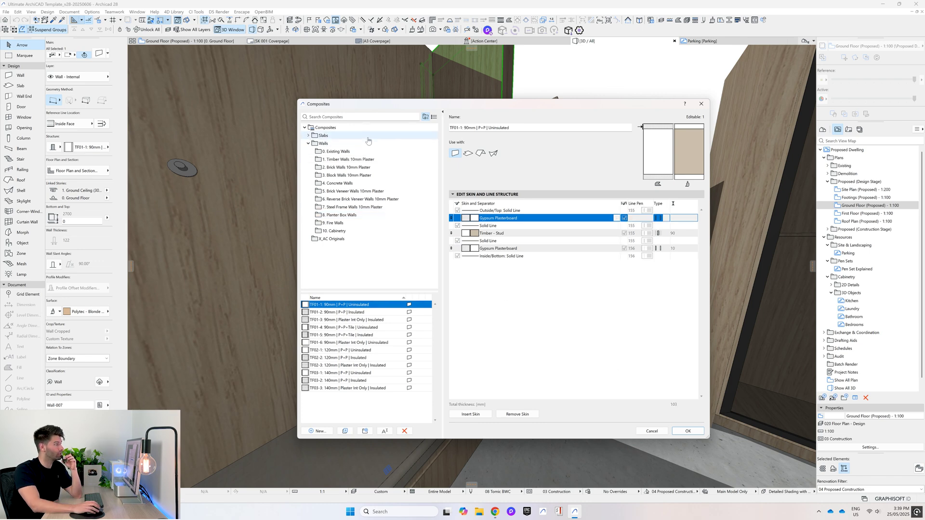
left_click(308, 136)
left_click(343, 144)
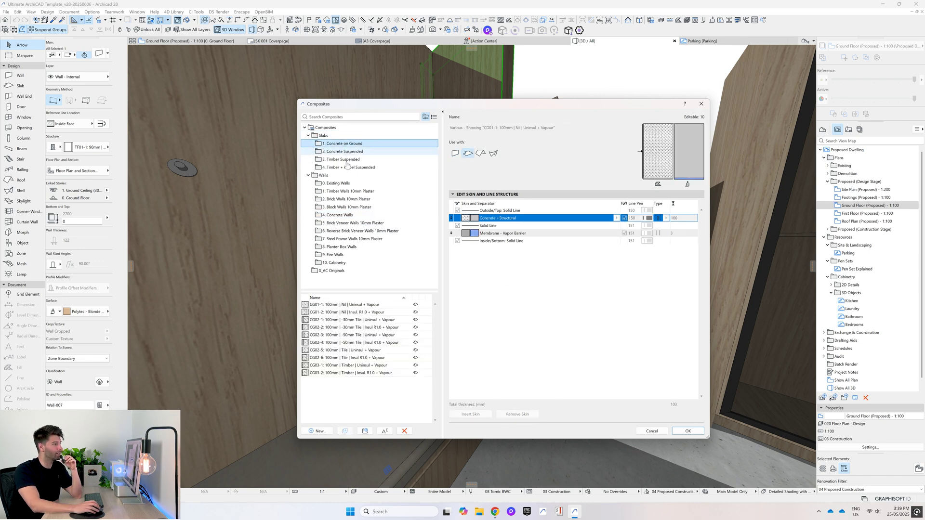
left_click(354, 357)
left_click(344, 152)
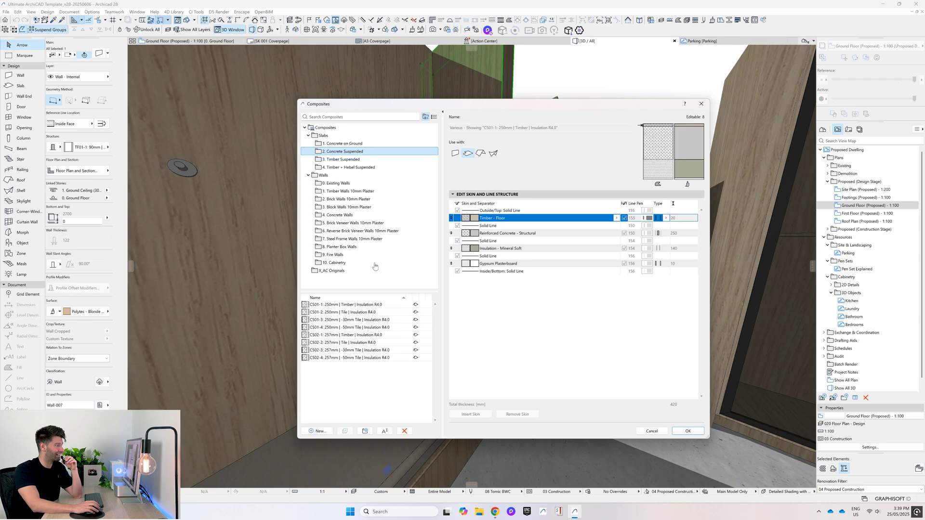
left_click(343, 159)
left_click(373, 168)
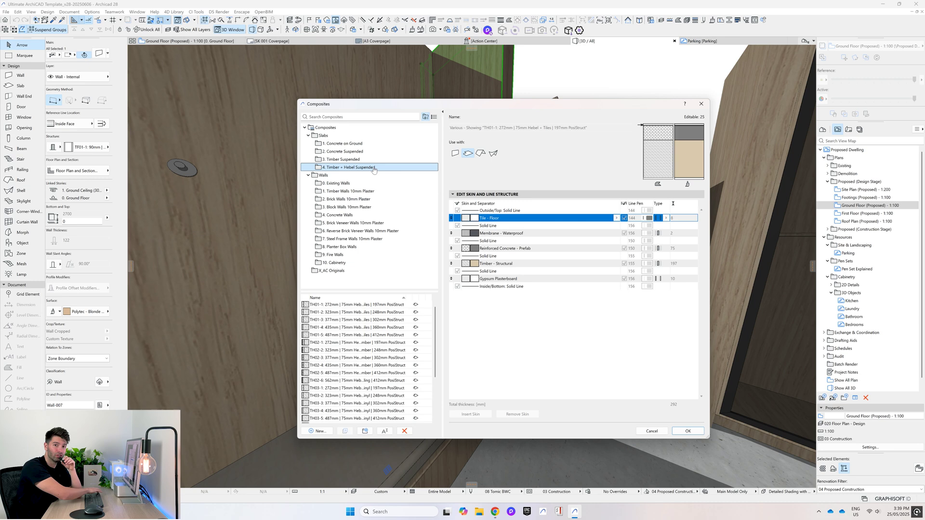
Close the composites list, check the internal wall's composite in its selection settings, and deselect the wall
key("Escape")
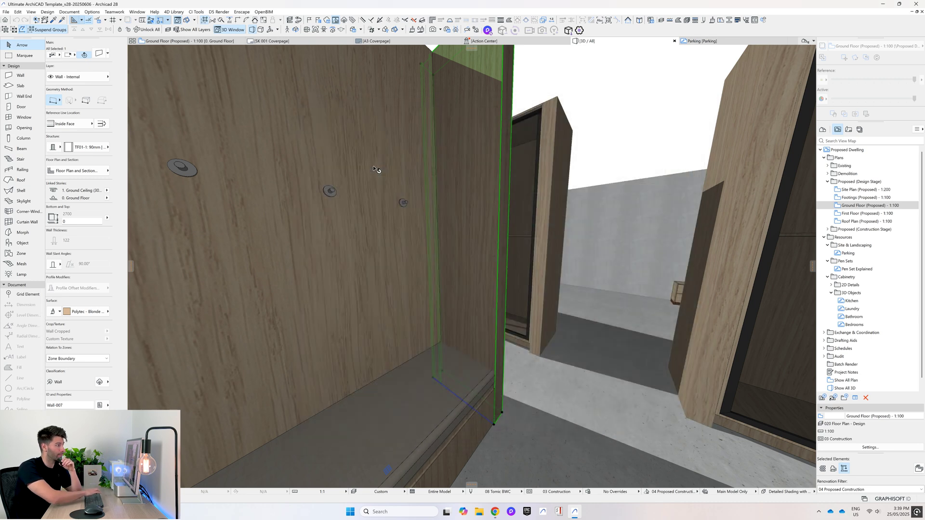
double_click(486, 188)
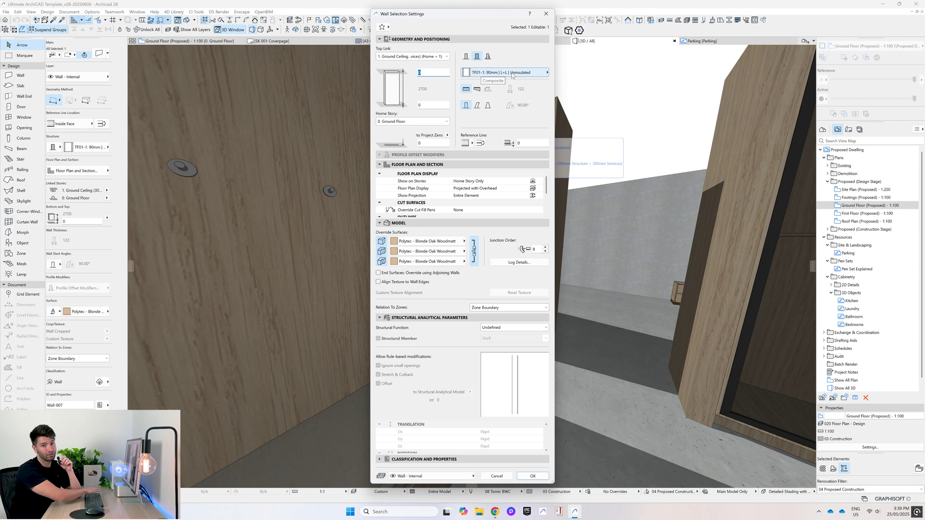
key("Escape")
key("Escape")
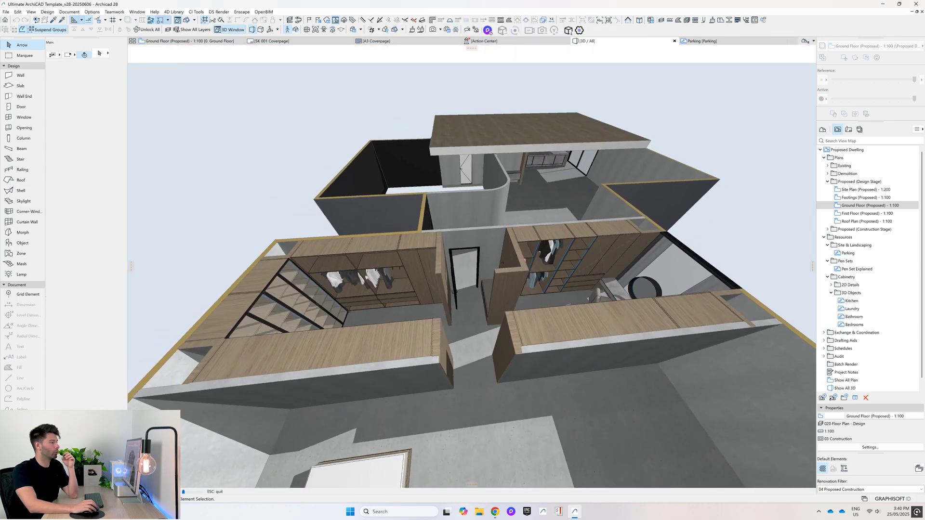
Move from the overhead 3D view down into the dressing room to view the open wardrobe with hanging clothes
mouse_move(471, 266)
middle_mouse_down("shift")
mouse_move(471, 256)
mouse_move(414, 250)
mouse_move(467, 255)
middle_mouse_up("shift")
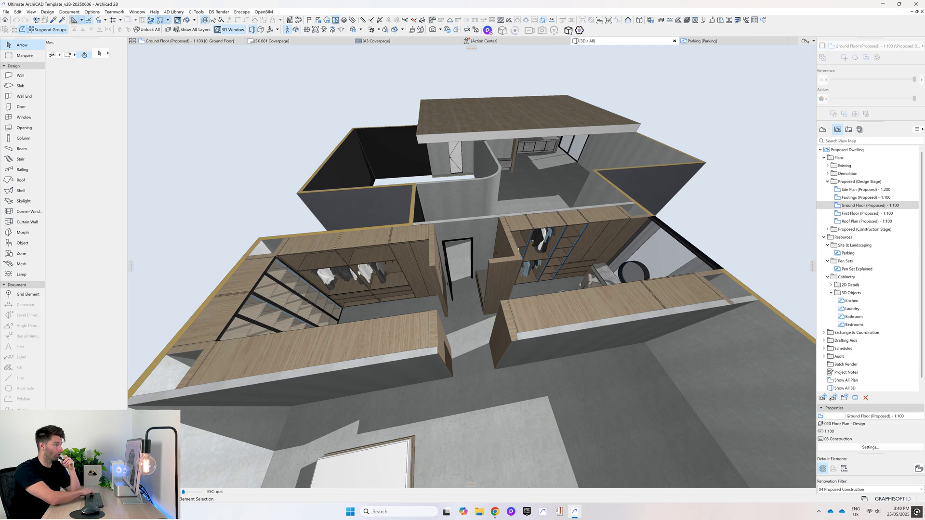
key("w")
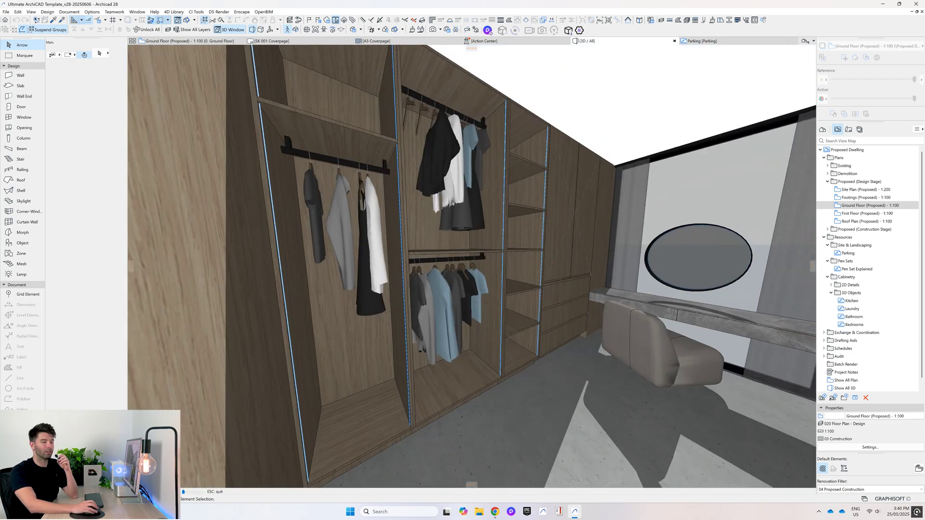
key("Down")
key("Escape")
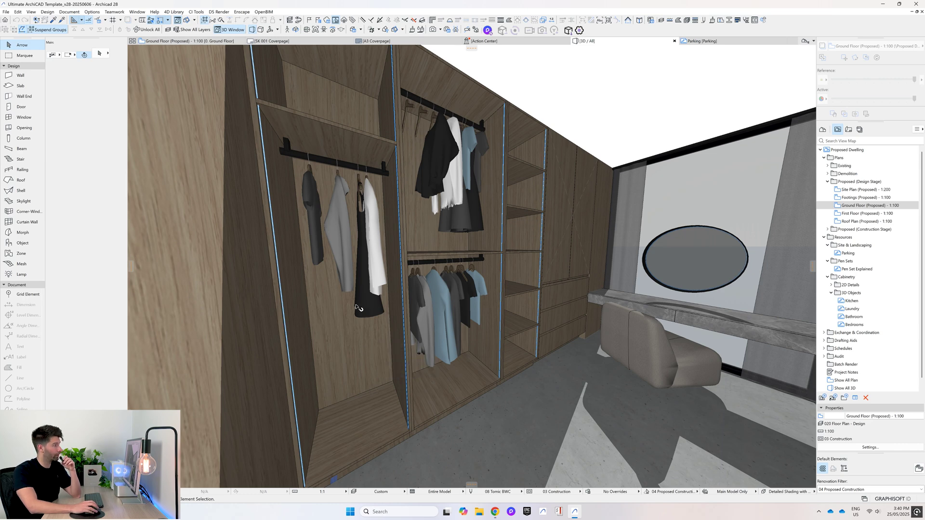
Inspect the open wardrobe's parts by selecting its cabinet block, a clothes hanger and a vertical glass lighting strip, then clear the selection
left_click(362, 207)
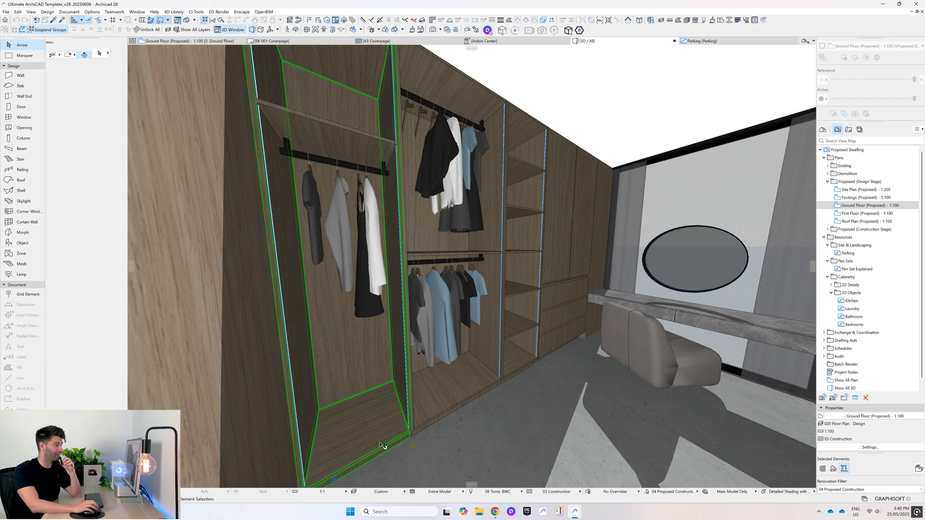
left_click(332, 137)
left_click(378, 367)
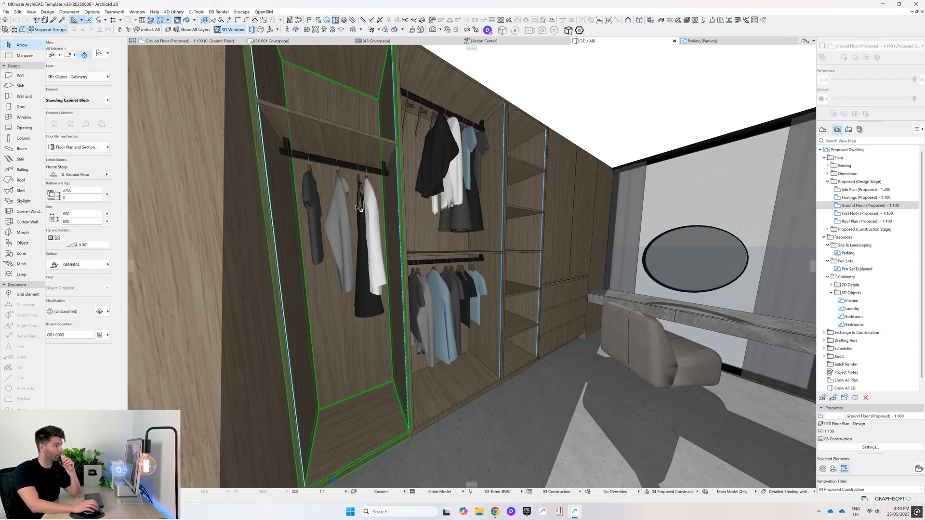
left_click(358, 208)
key("Escape")
left_click(363, 219)
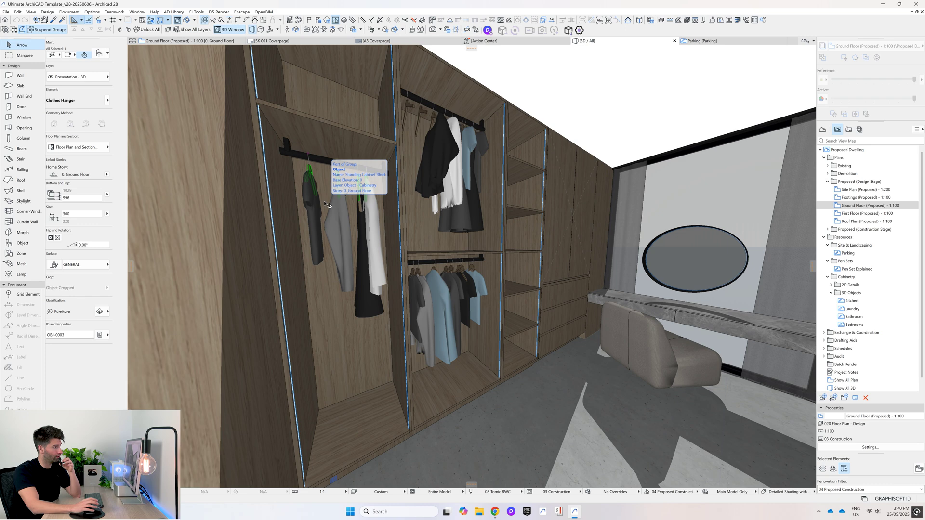
left_click(278, 180)
left_click(397, 181)
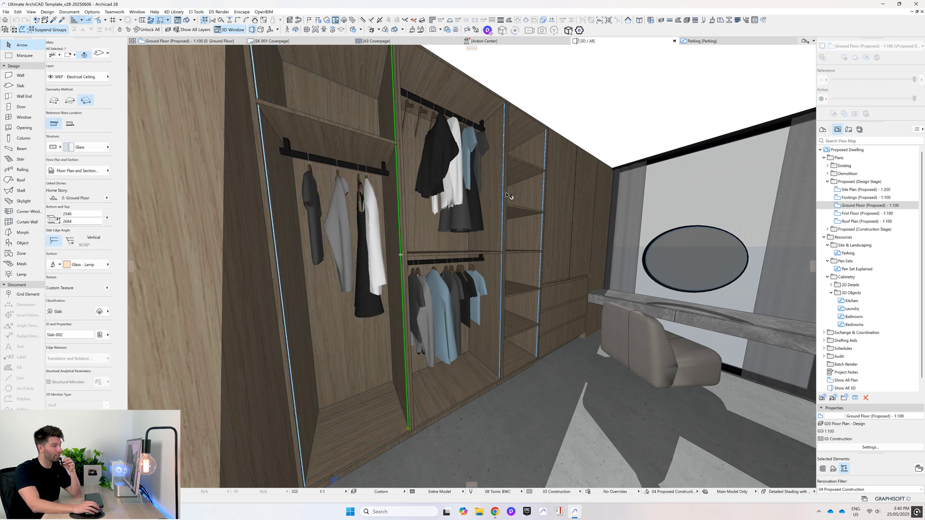
key("Escape")
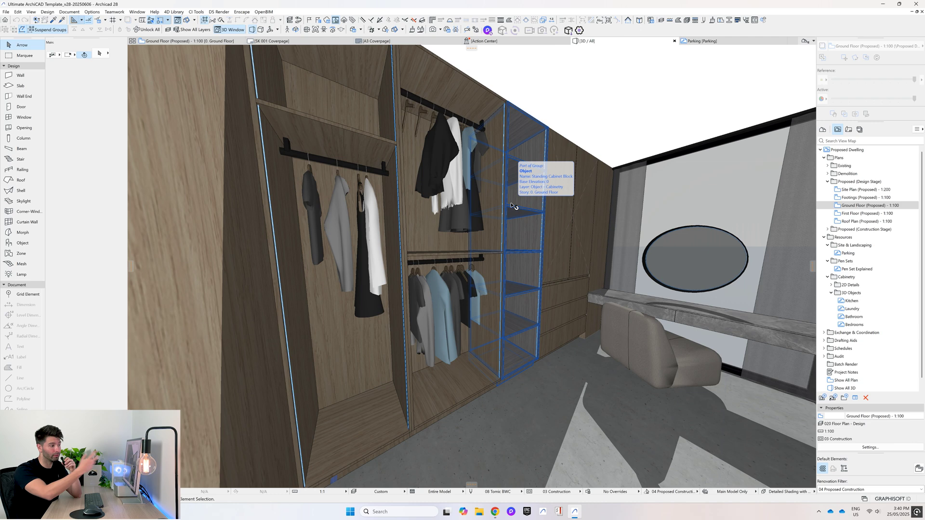
Walk past the open shelves to examine the dressing table, round mirror, drawer cabinets and the black-framed sliding-door wardrobe
middle_click_drag(493, 331, 453, 344)
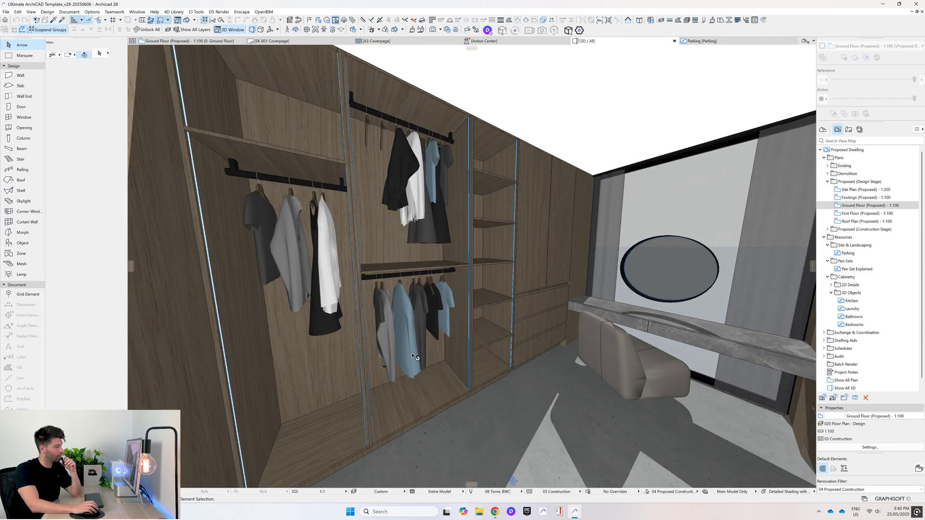
scroll(417, 340, "up", 2)
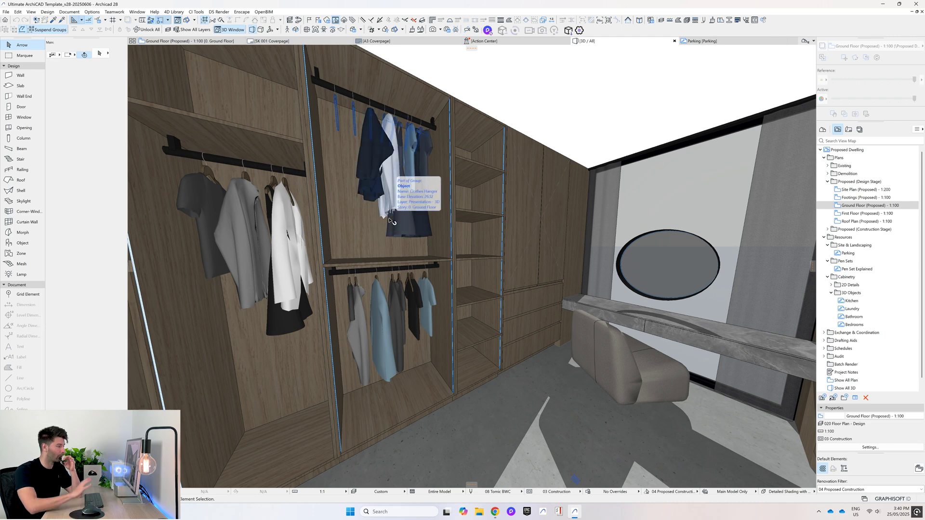
scroll(427, 332, "up", 1)
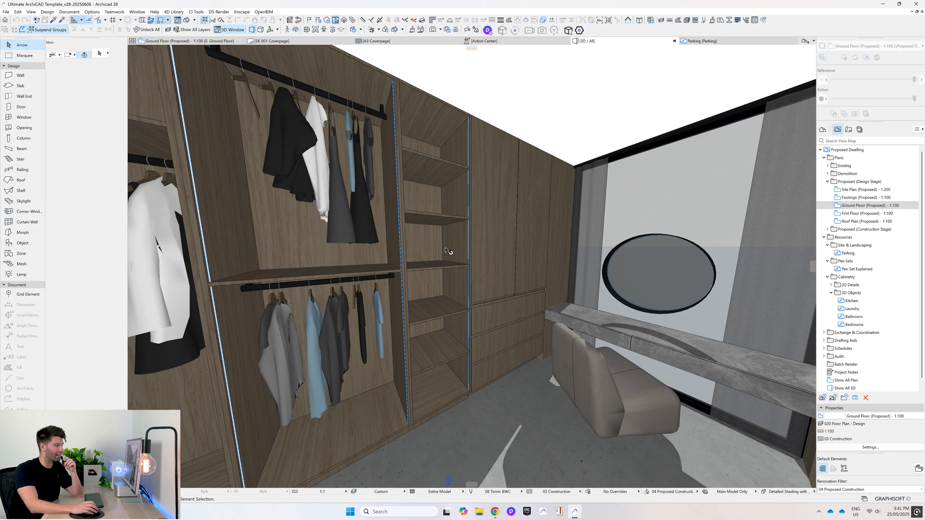
middle_click_drag(495, 195, 442, 172, "shift")
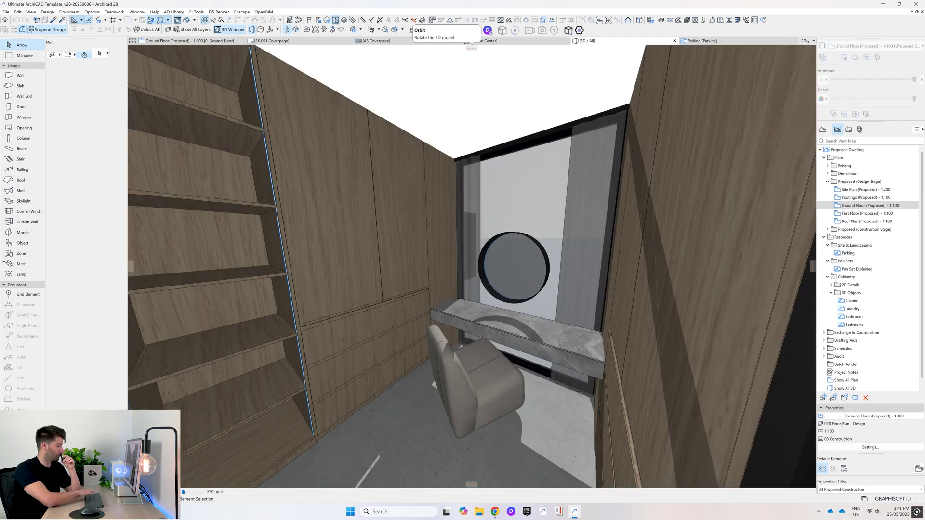
middle_click_drag(409, 337, 261, 323, "shift")
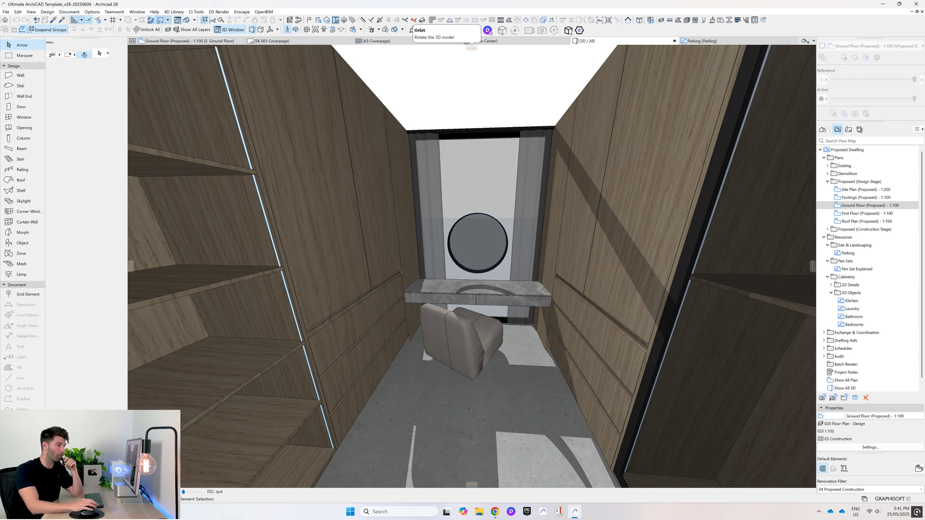
middle_click_drag(402, 336, 443, 338, "shift")
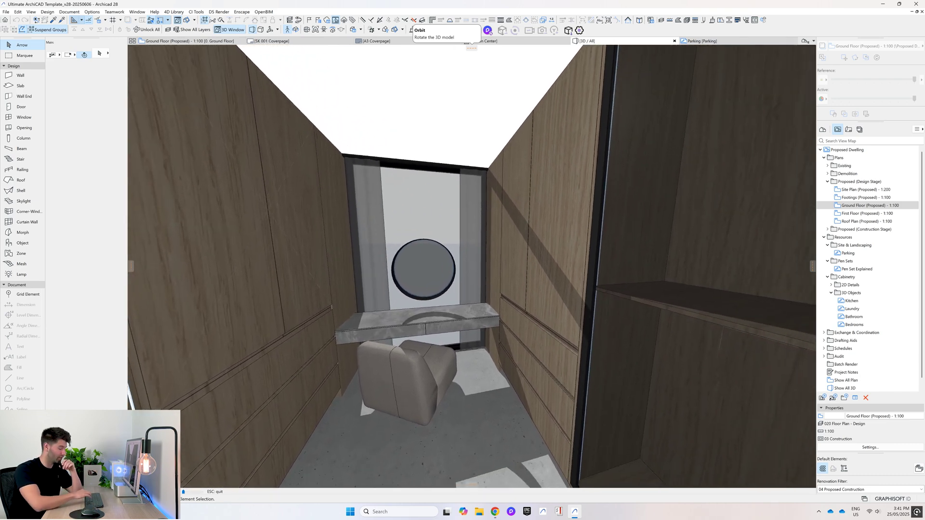
key("Down")
key("Left")
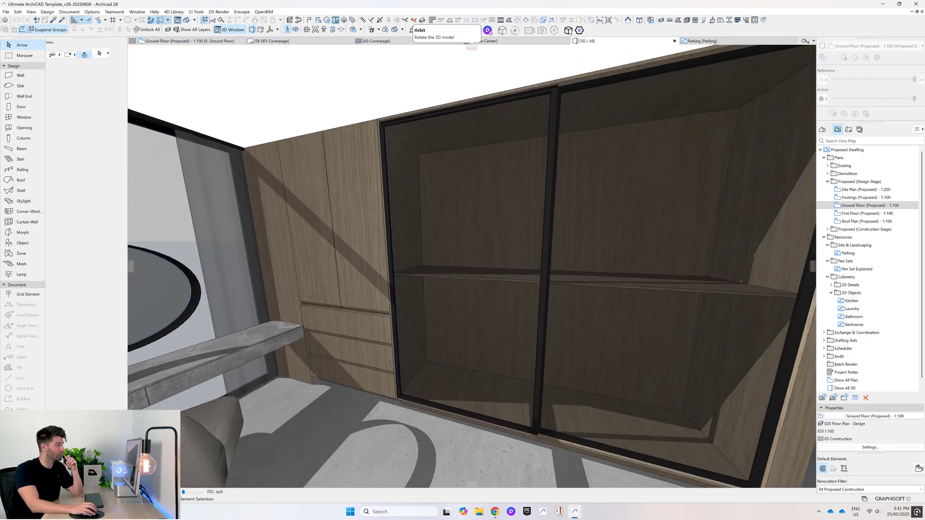
Select the black-framed sliding-door cabinet block, view it from the front, and deselect it
left_click(362, 332)
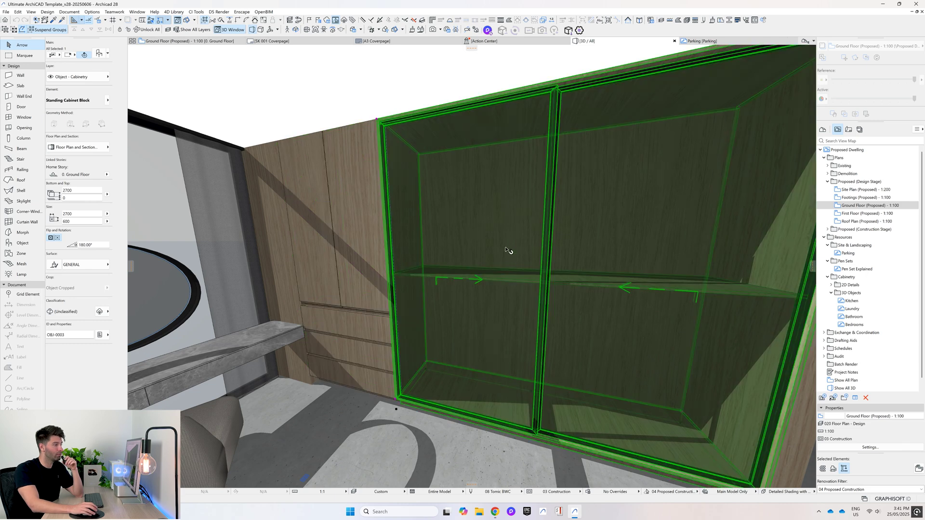
middle_click_drag(512, 205, 579, 199, "shift")
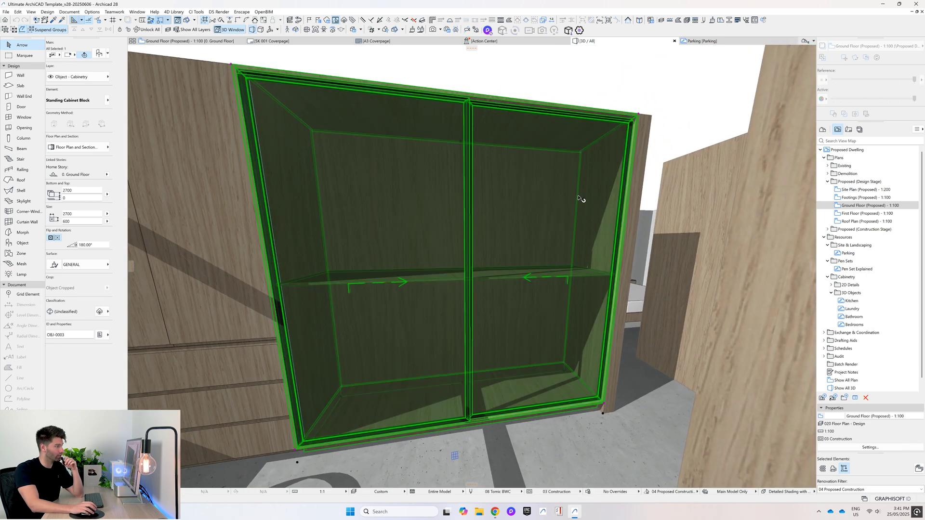
key("Escape")
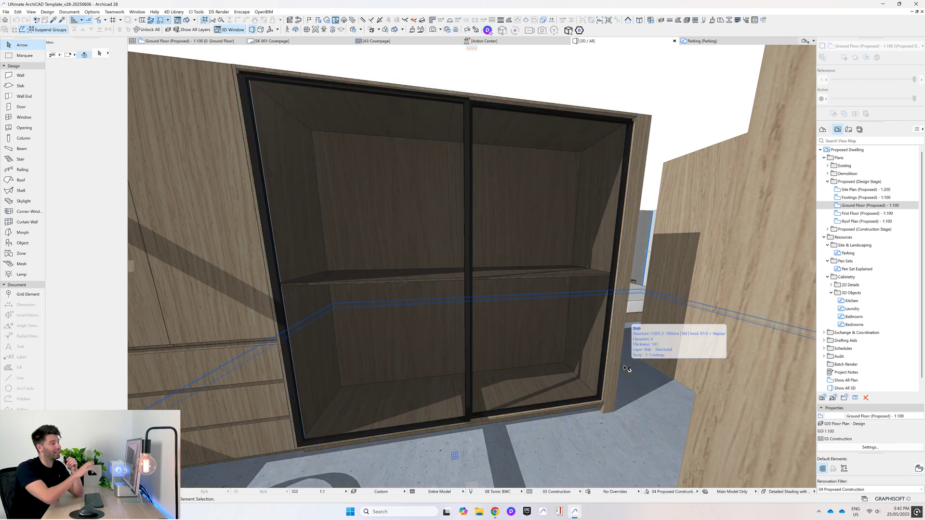
Walk toward the glass-door shelving at the opposite end of the dressing room, inspect its cabinet blocks and the floor slab, and clear the selection
left_click(171, 491)
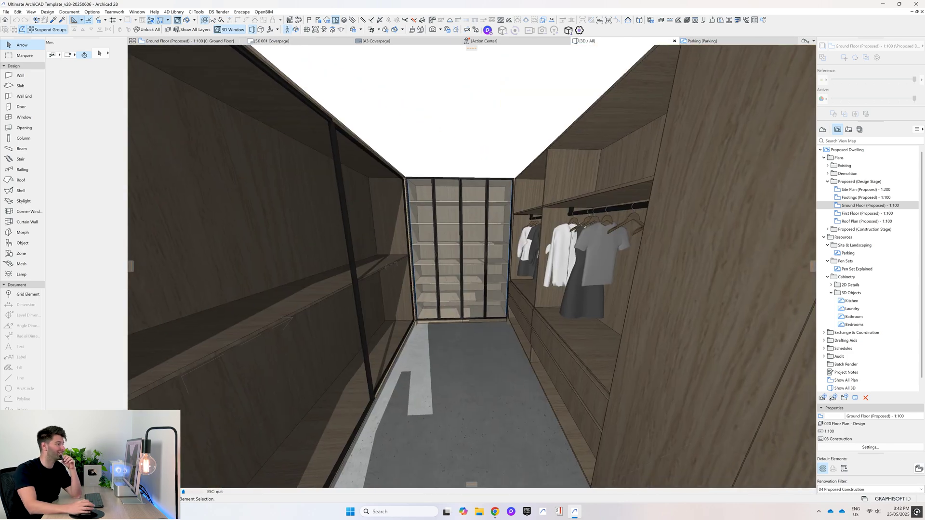
key("Up")
key("Left")
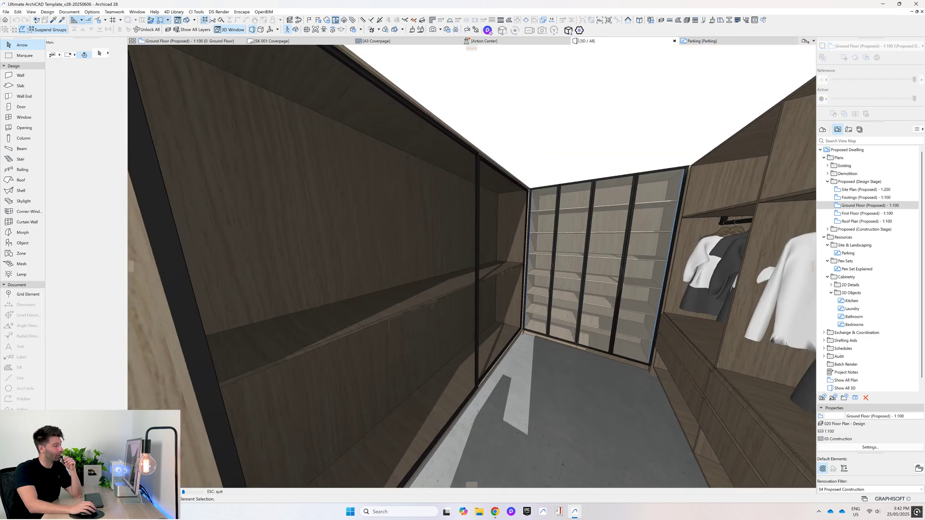
key("Right")
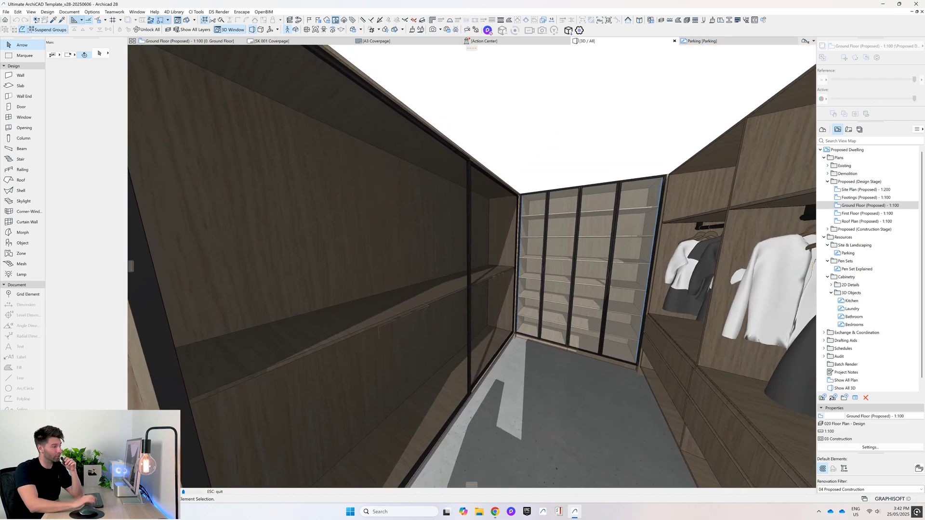
key("Down")
key("Escape")
scroll(444, 263, "up", 2)
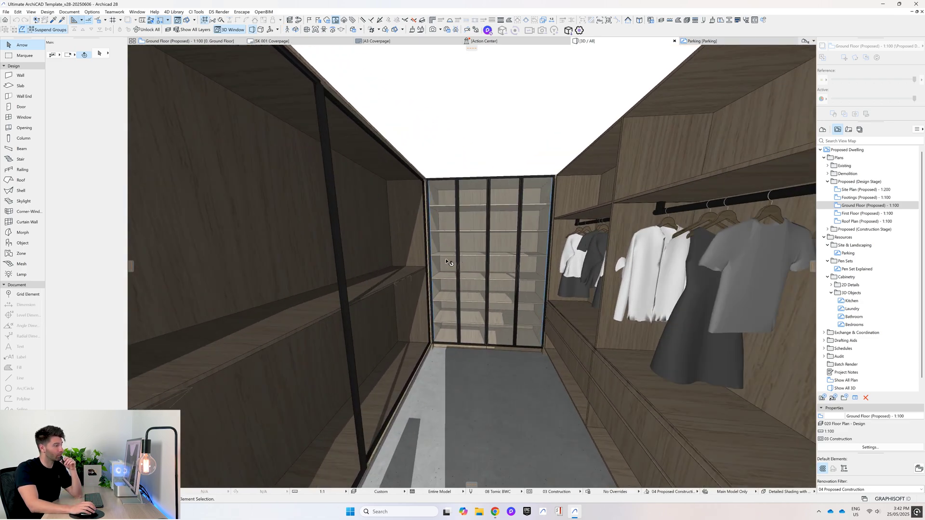
left_click(450, 268)
left_click(502, 273)
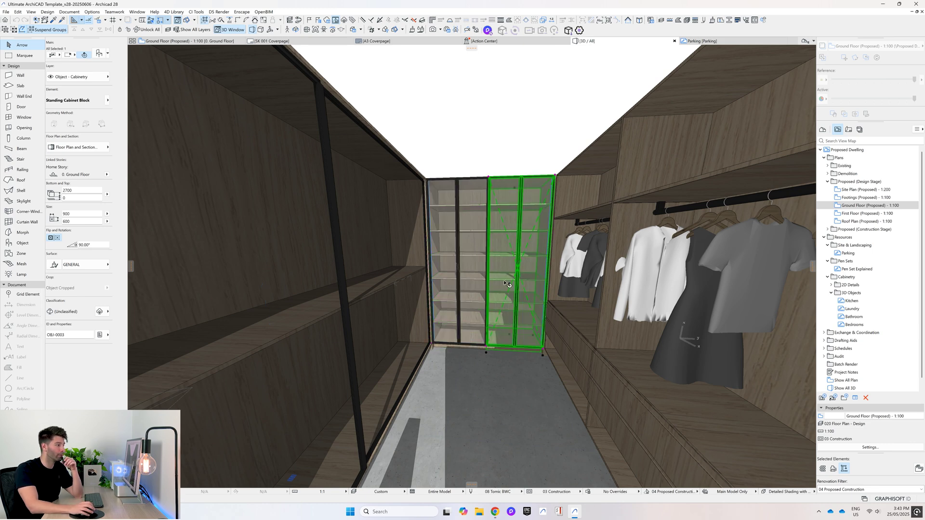
left_click(486, 359)
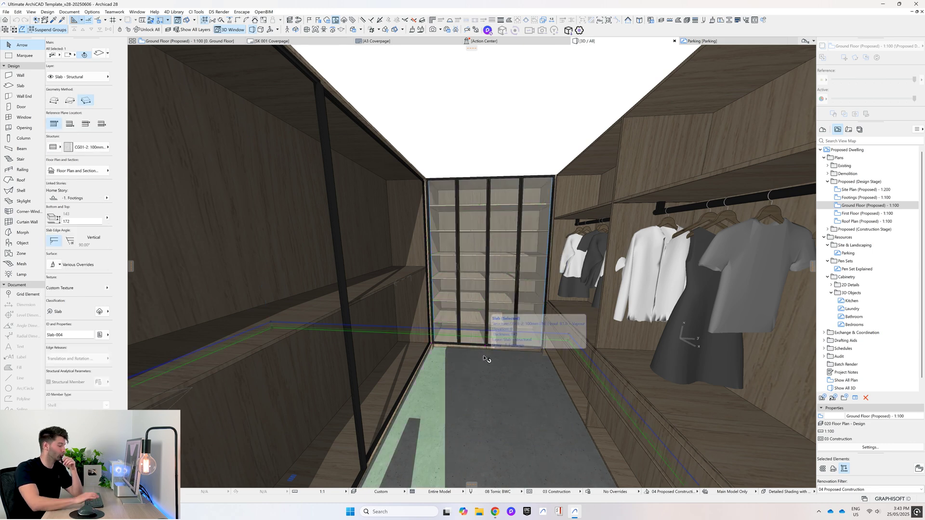
key("Escape")
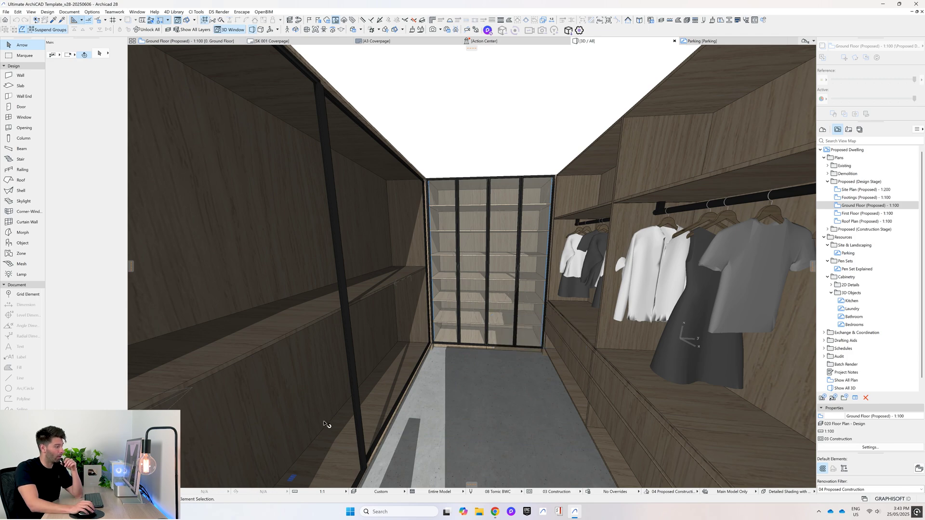
Walk along the hanging section with drawers, inspect the tall two-door cabinet block beside it, and deselect it
left_click(171, 491)
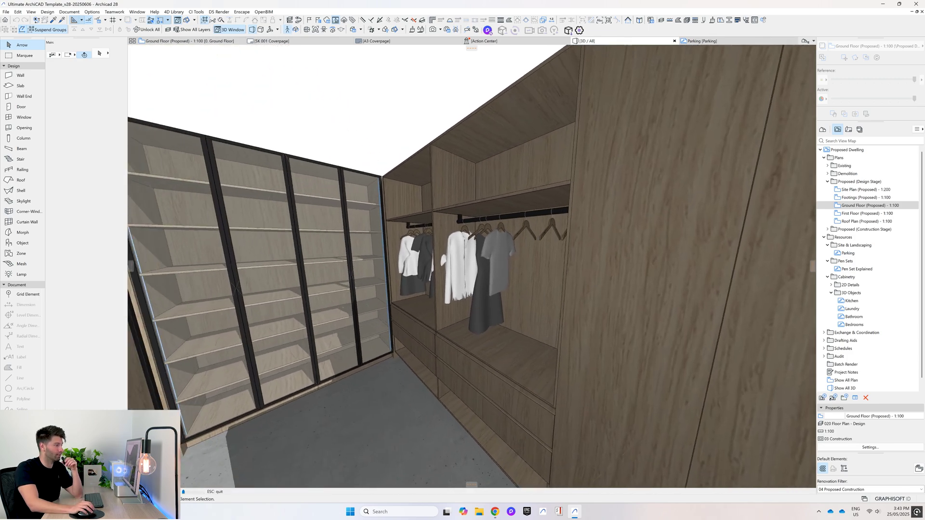
left_click(477, 275)
scroll(477, 275, "down", 2)
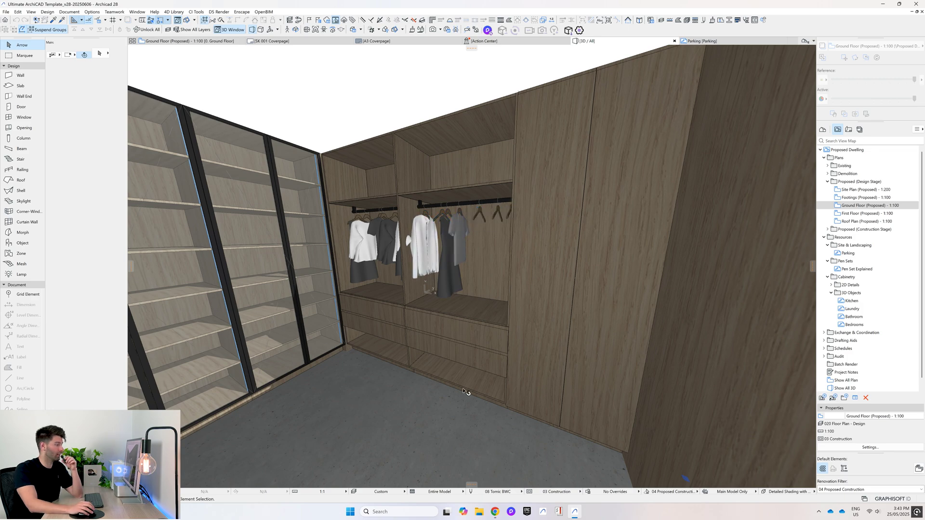
key("shift+F3")
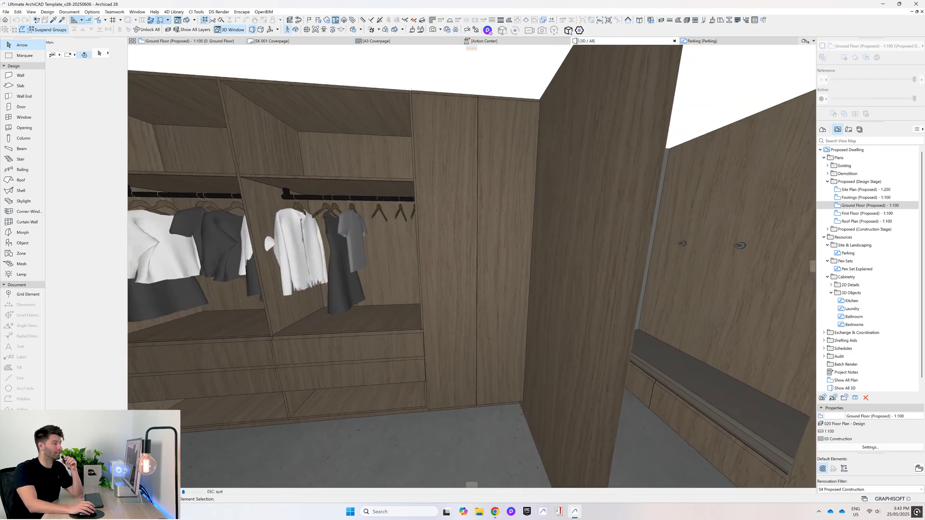
key("Escape")
left_click(505, 164)
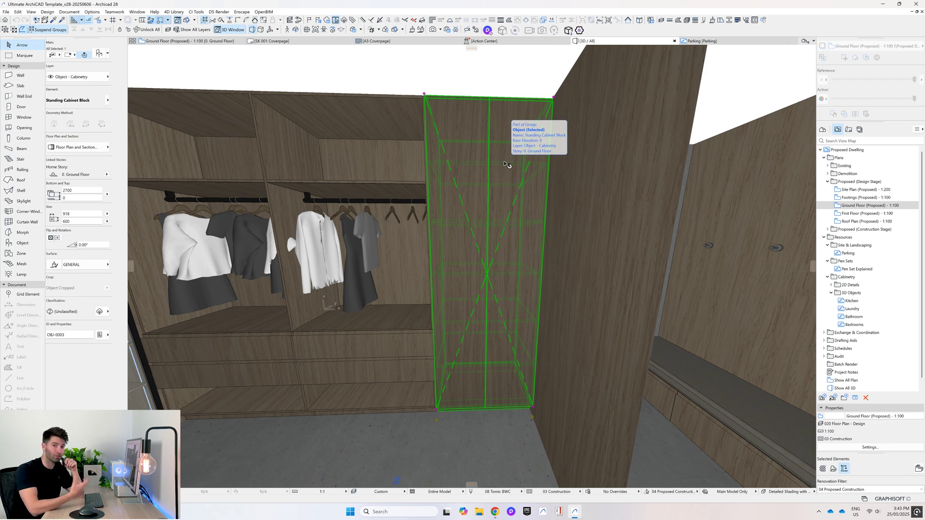
key("Escape")
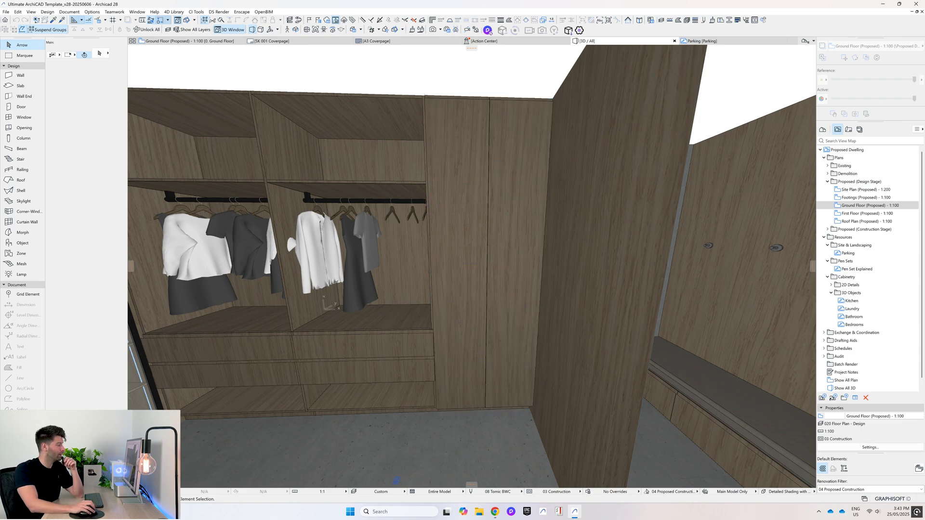
Return to an overhead 3D view of the dressing rooms and switch to the Ground Floor (Proposed) plan
middle_click_drag(397, 480, 219, 474, "shift")
key("Escape")
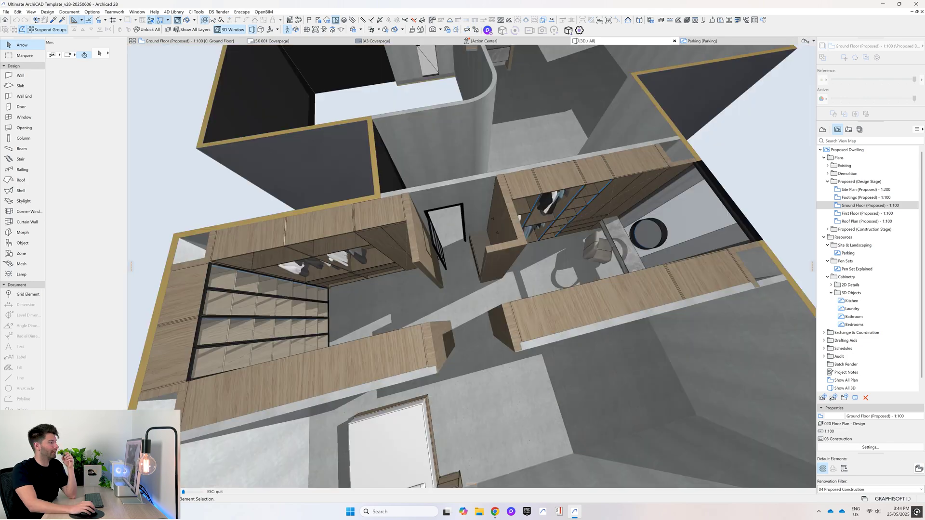
left_click(185, 40)
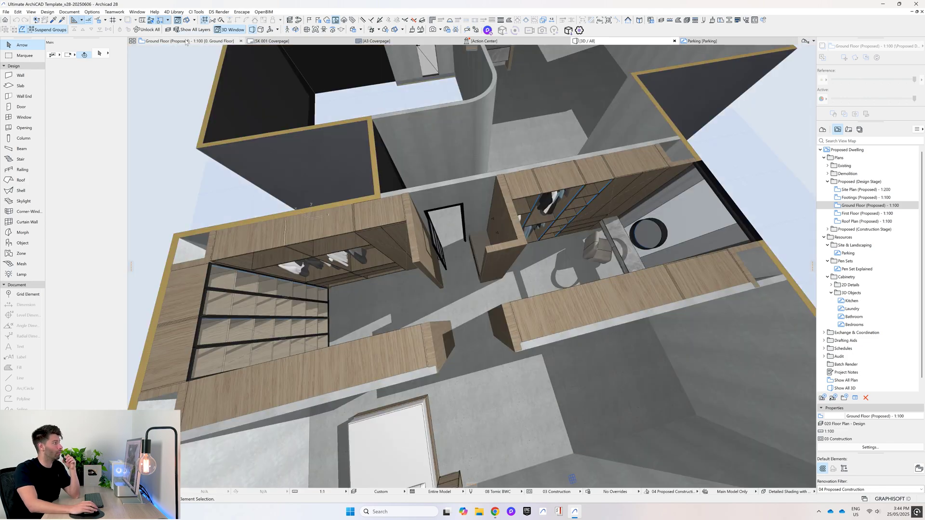
Inspect the cabinetry labels on the dressing-room plan, including the SC1 label beside the desk, and clear the selection
scroll(457, 345, "up", 4)
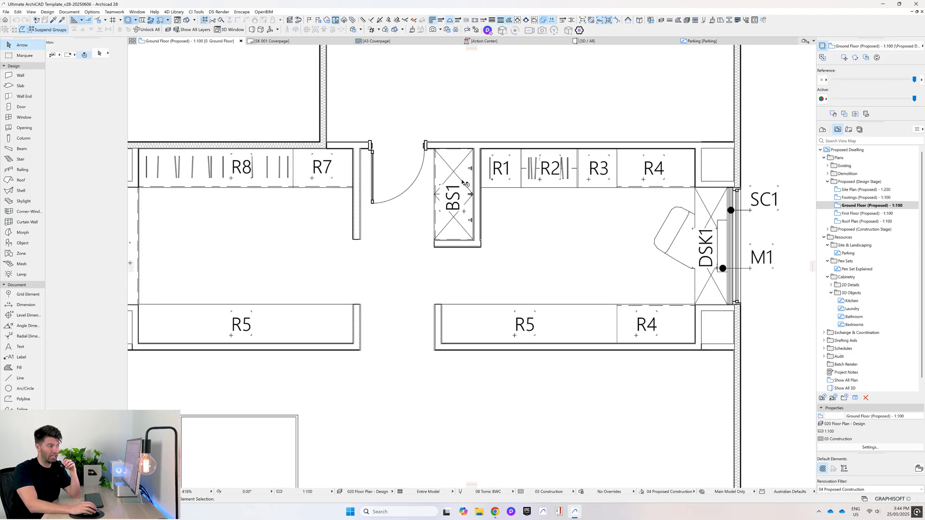
left_click(777, 199)
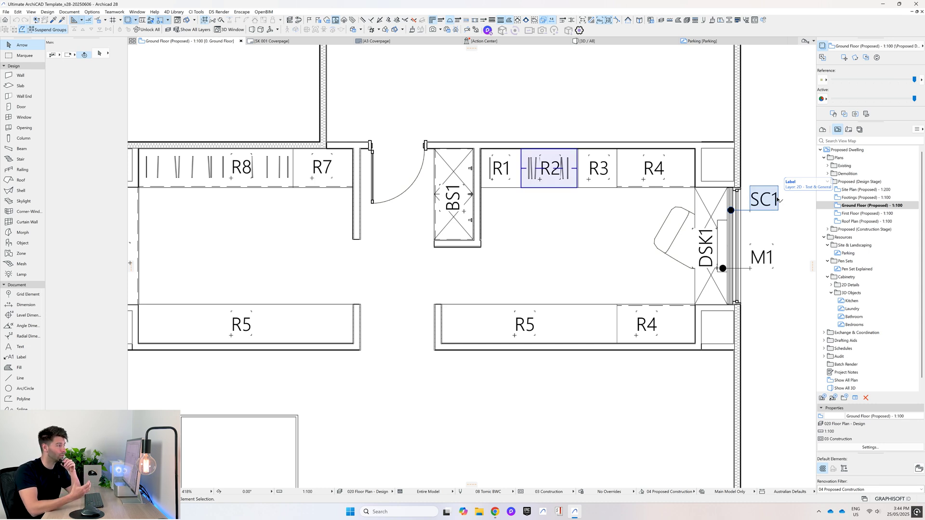
key("Escape")
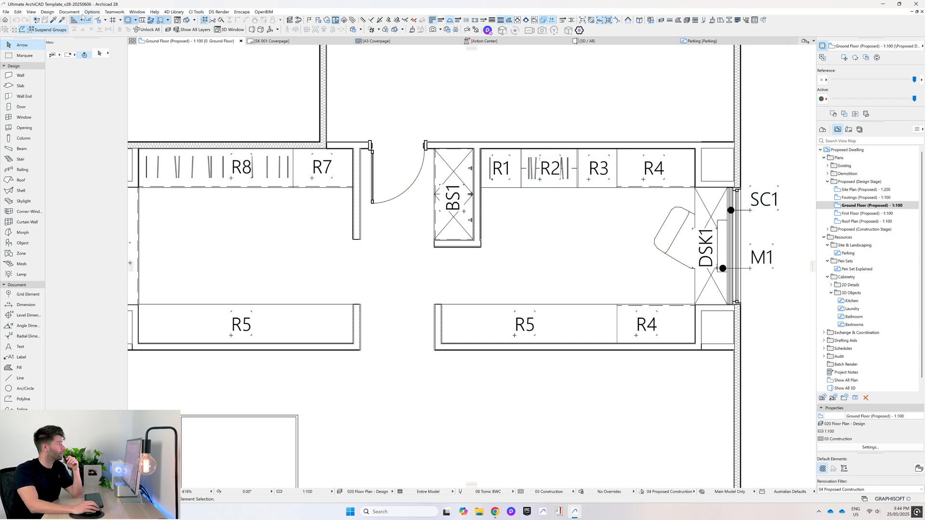
Open the Keynotes palette, expand Cabinetry and Furniture & Fittings, and enlarge the palette and place it clear of the R1 to R4 labels
left_click(69, 11)
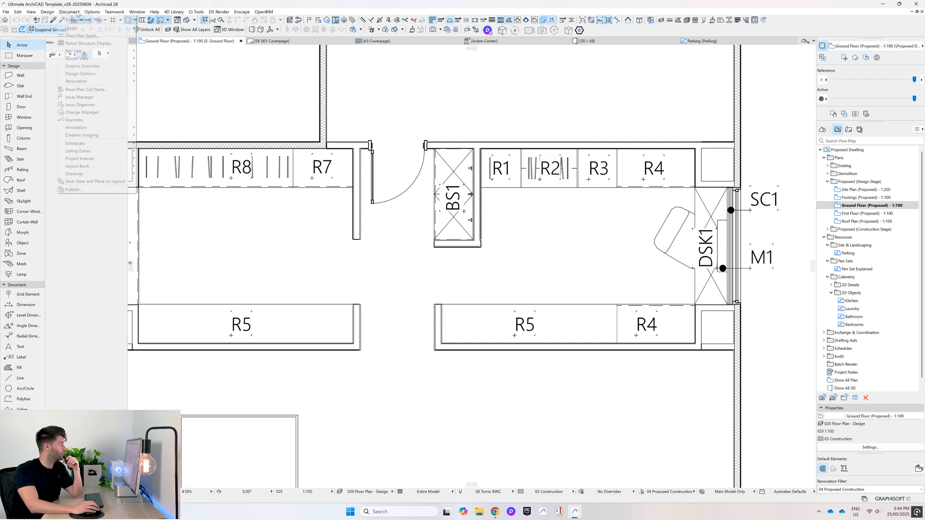
left_click(84, 120)
left_click(422, 101)
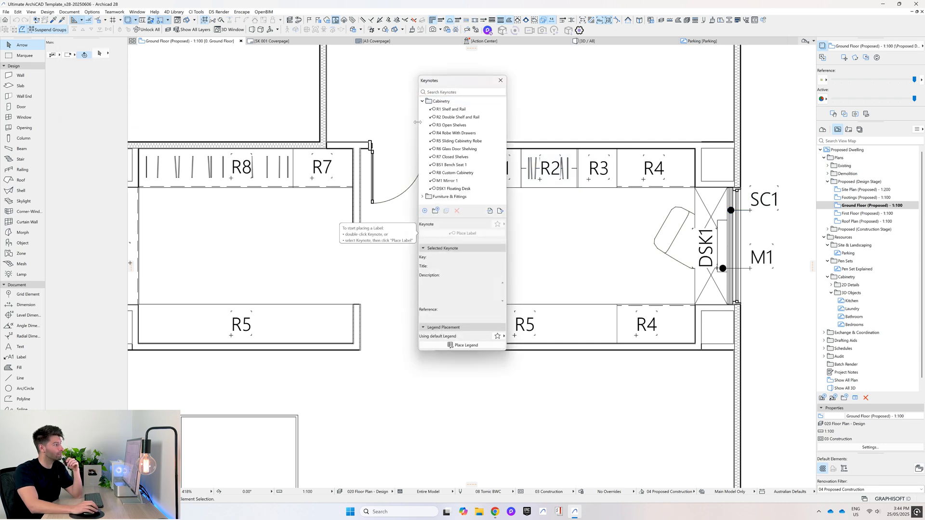
left_click(422, 197)
scroll(423, 200, "up", 1)
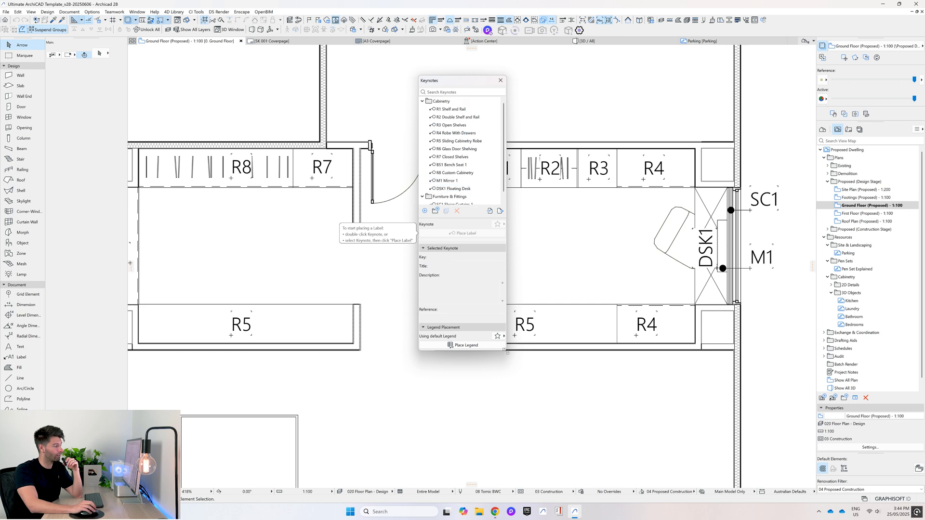
left_click_drag(505, 353, 561, 495)
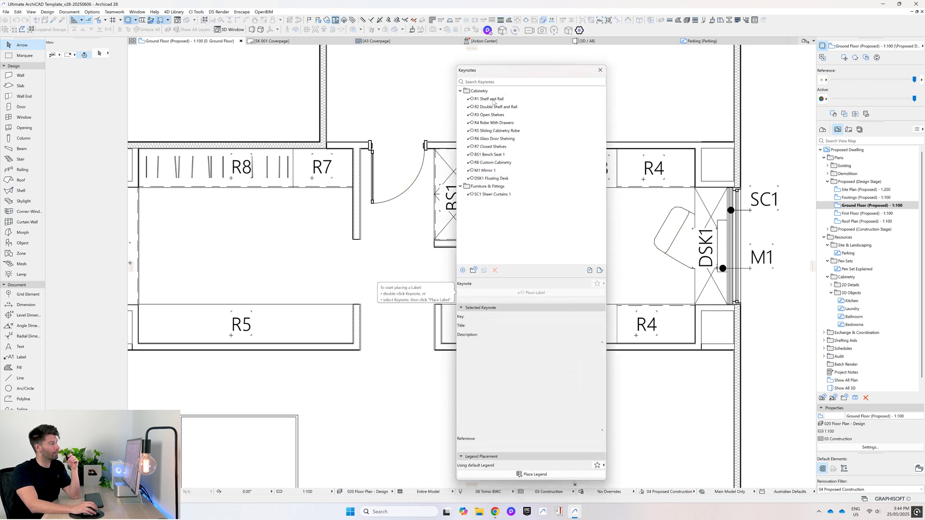
left_click_drag(489, 71, 338, 62)
Select the R1 label on the plan and review the descriptions of keynotes R1 Shelf and Rail and R2 Double Shelf and Rail
left_click(504, 169)
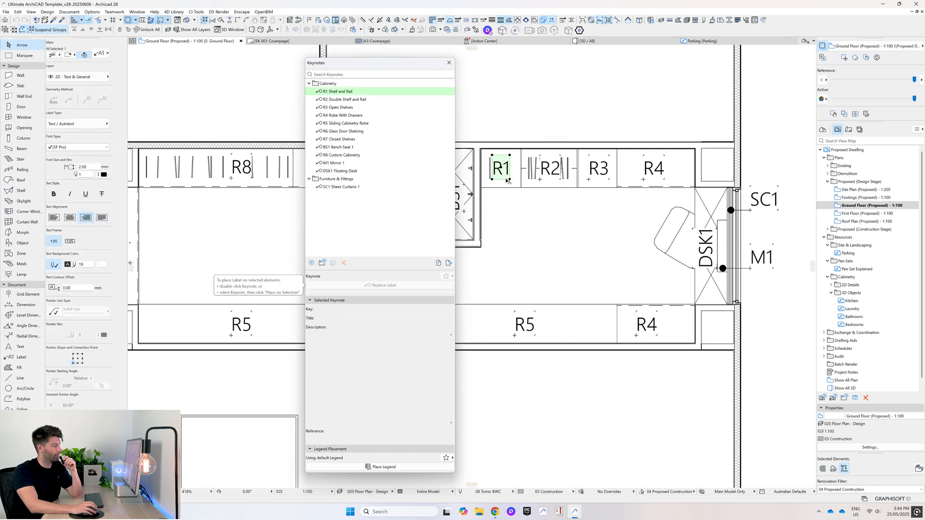
left_click(361, 92)
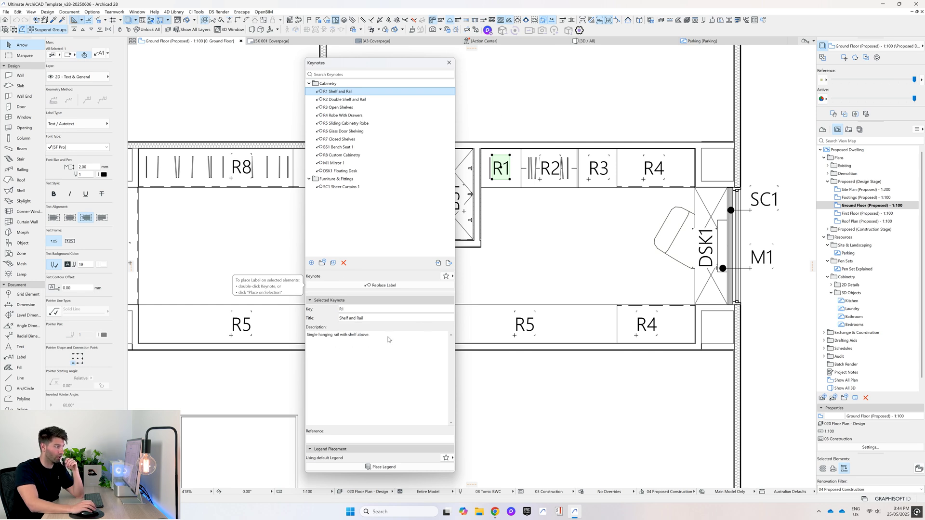
left_click(358, 100)
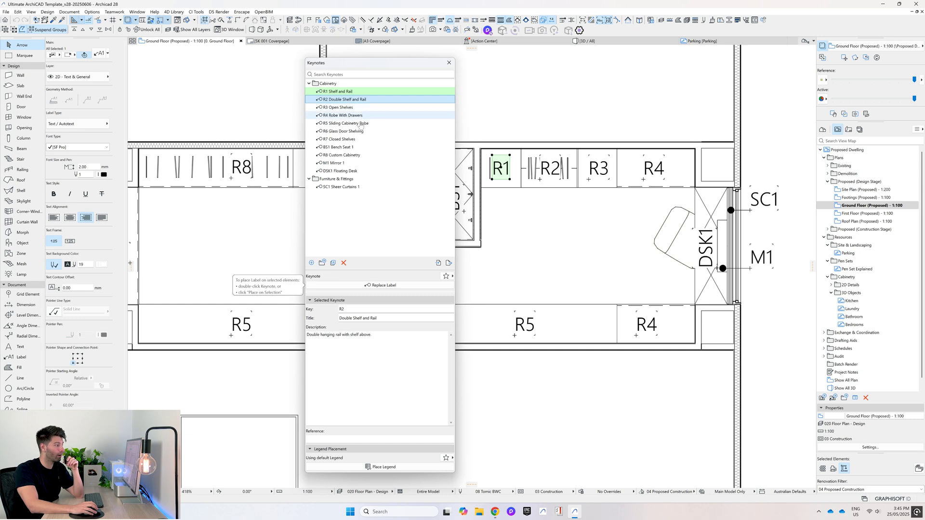
Review the R8 Custom Cabinetry, M1 Mirror 1, DSK1 Floating Desk and SC1 Sheer Curtains 1 keynotes, and select the M1 label on the plan
left_click(361, 156)
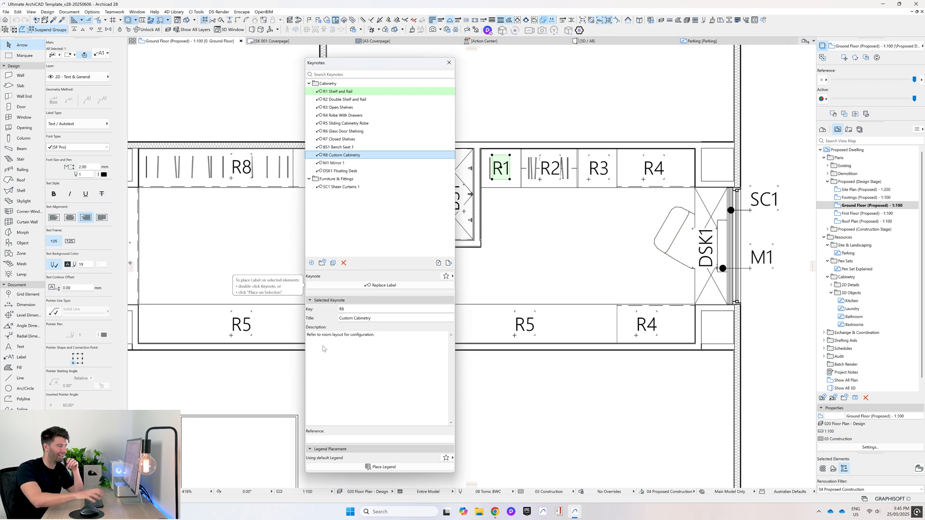
key("Down")
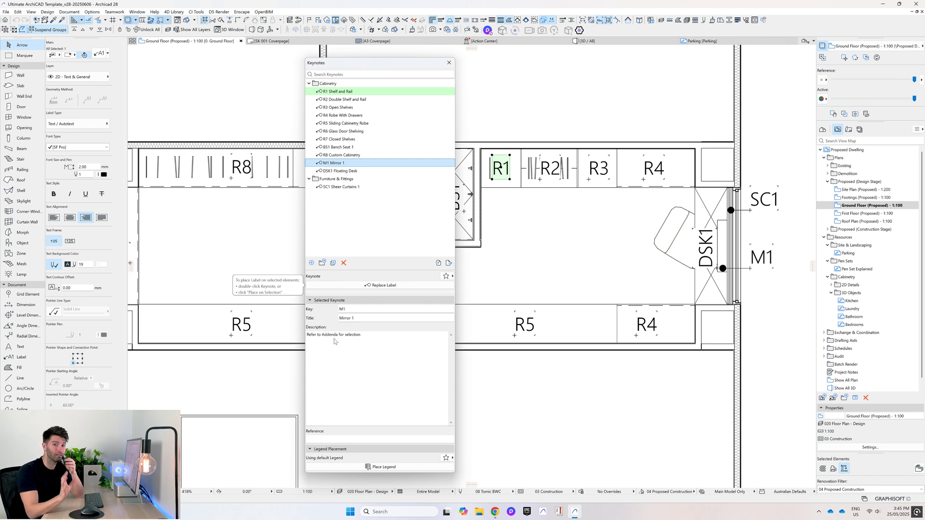
key("Down")
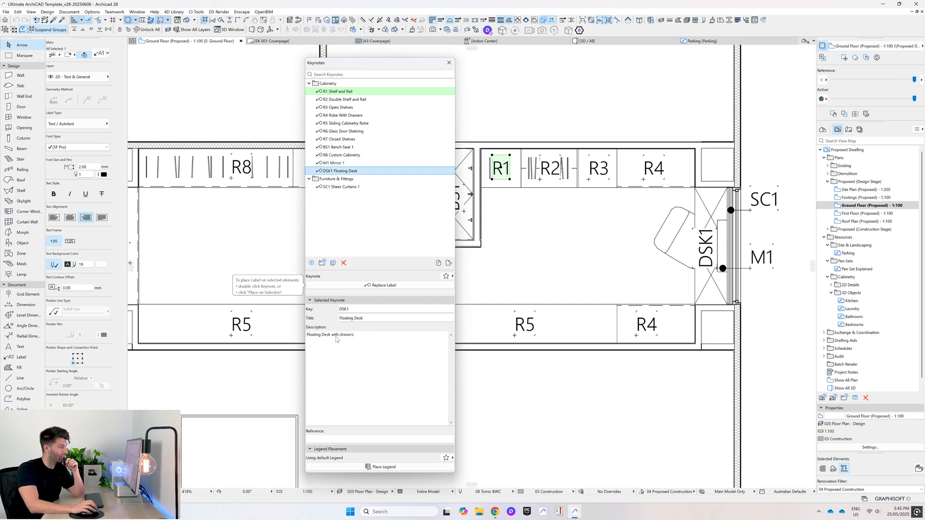
left_click(355, 187)
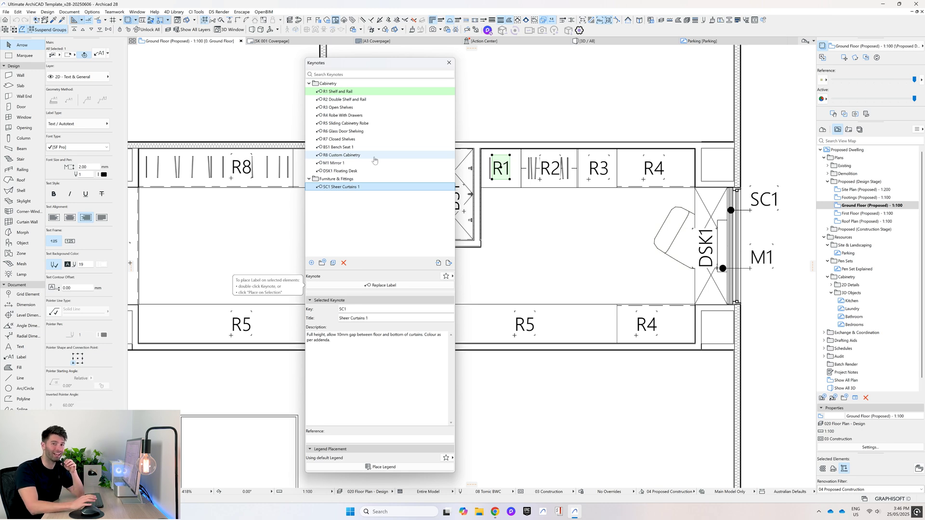
left_click(765, 264)
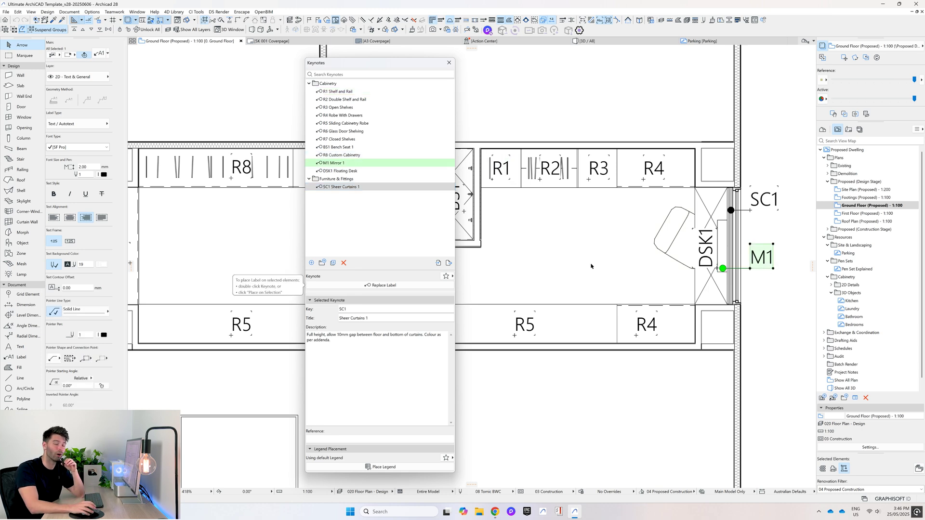